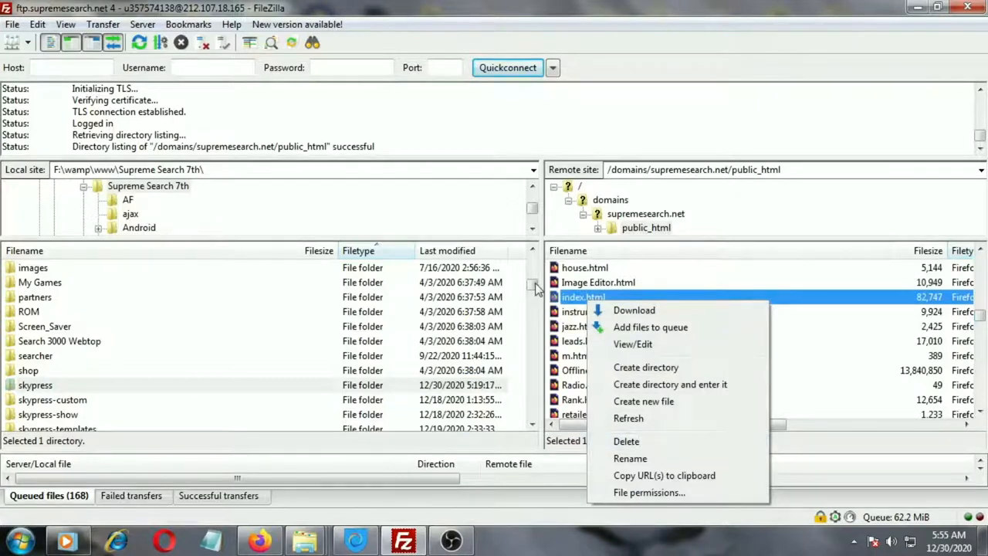
Open the local skypress folder and select all of its contents to view the upload options.
double_click(42, 387)
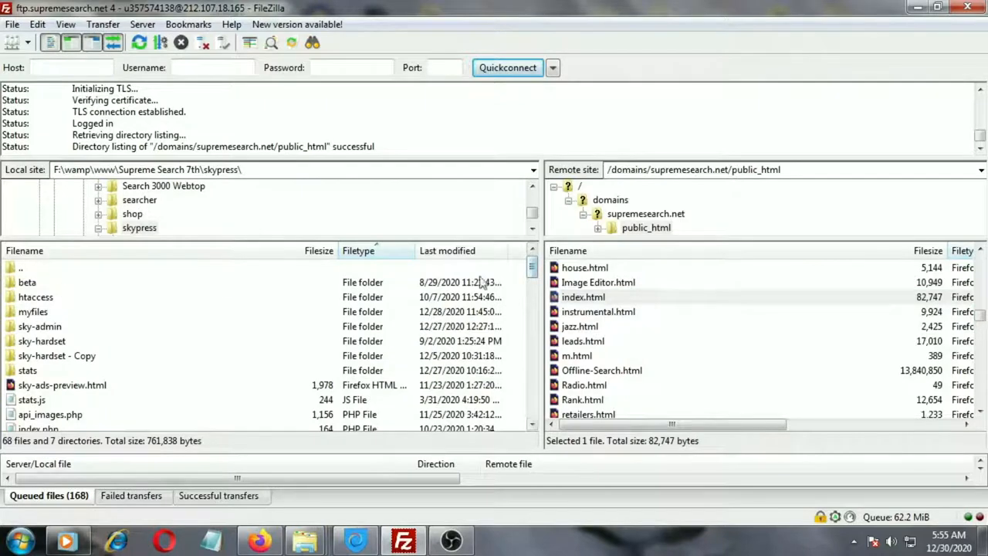
drag(538, 274, 535, 430)
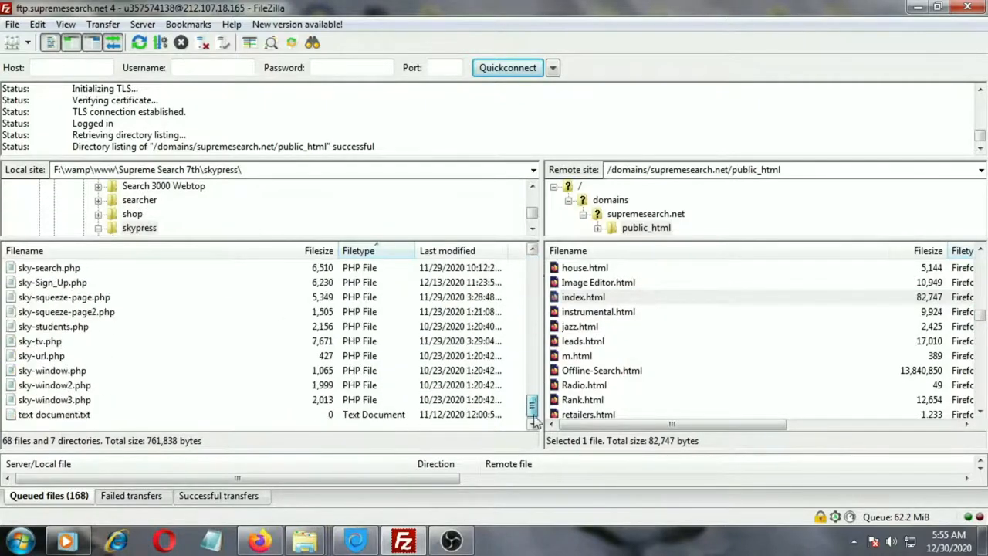
drag(474, 430, 88, 291)
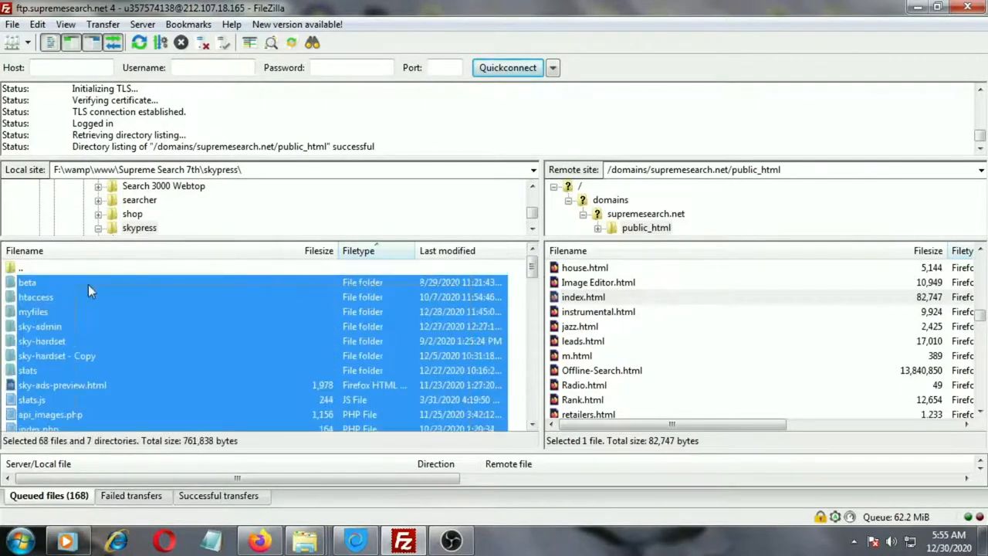
right_click(43, 284)
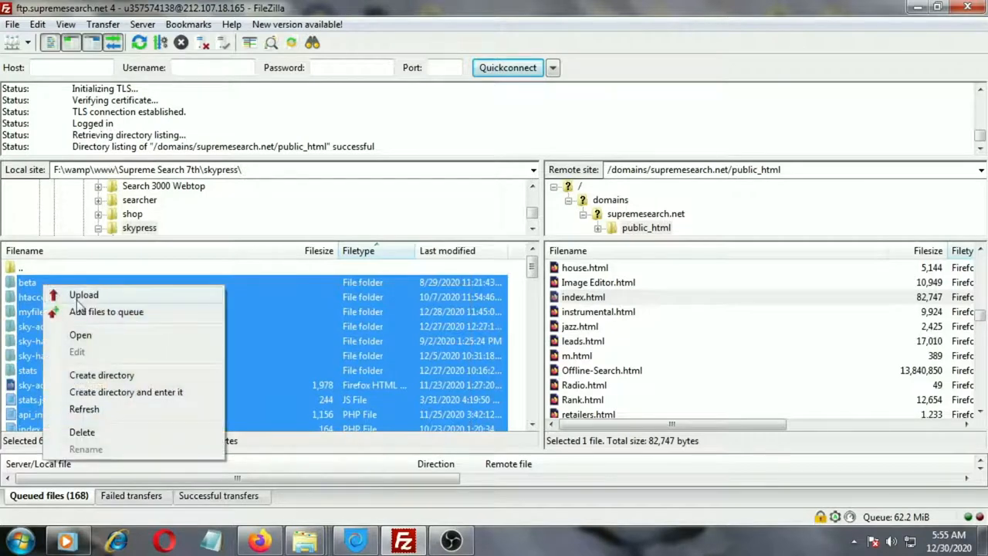
click(533, 276)
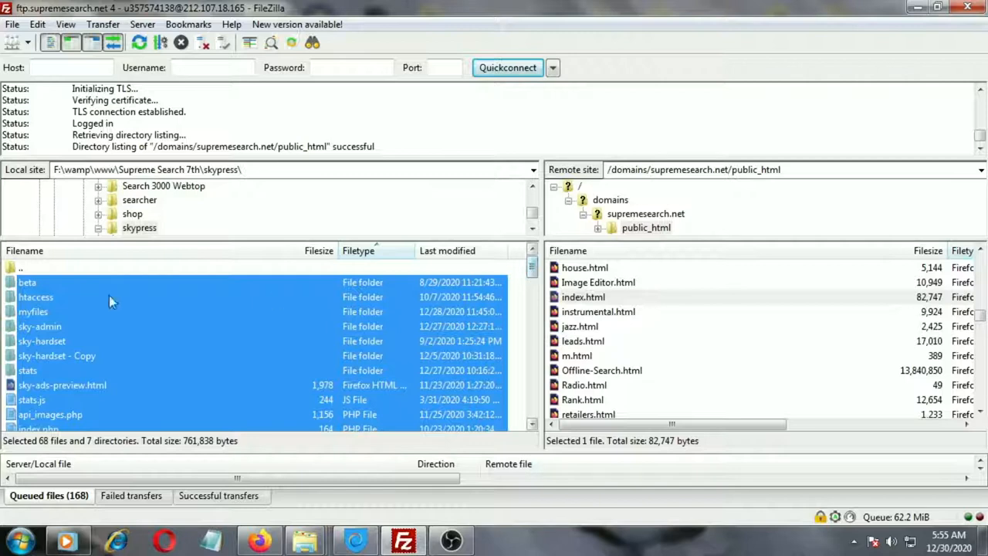
Return to the parent folder and select the skypress folder to view its upload options.
double_click(23, 269)
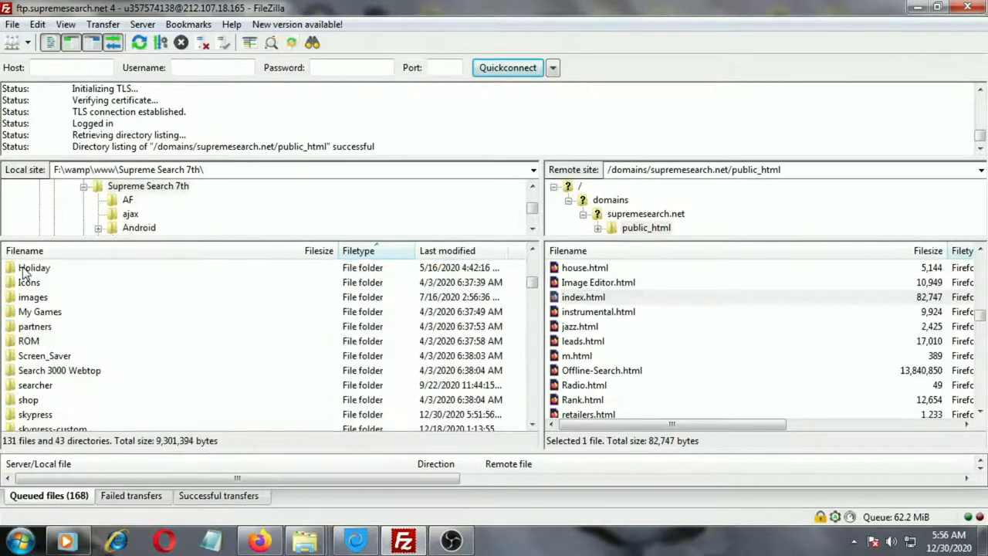
click(44, 416)
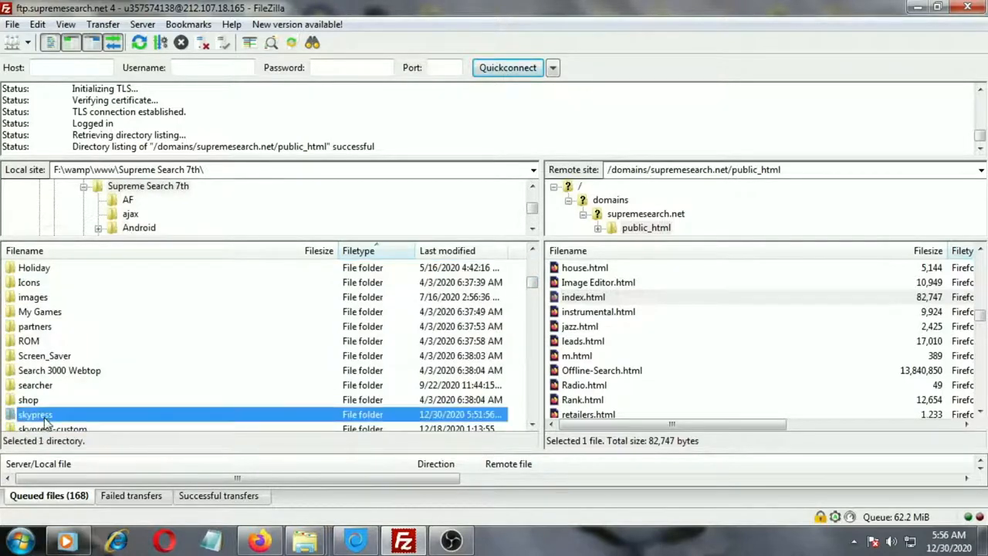
right_click(44, 421)
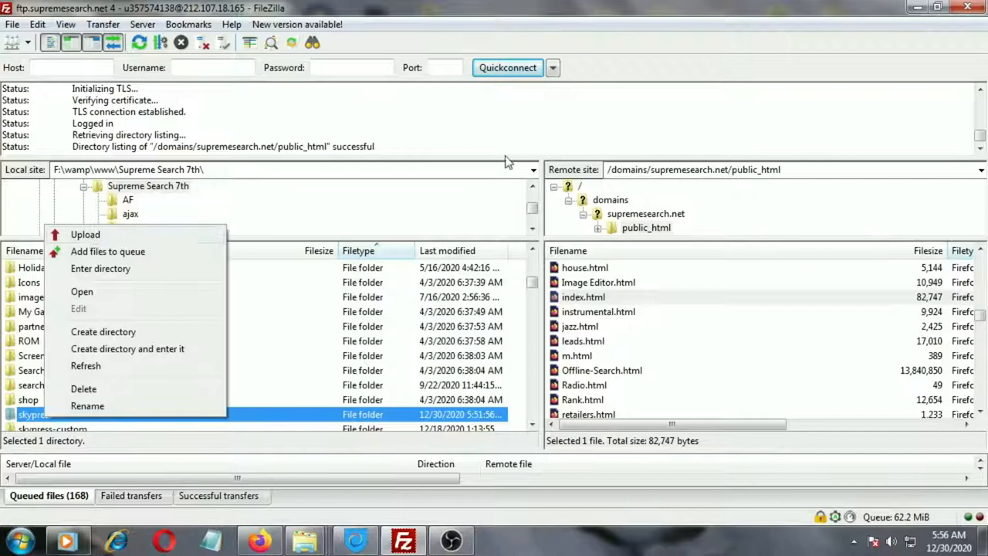
click(537, 115)
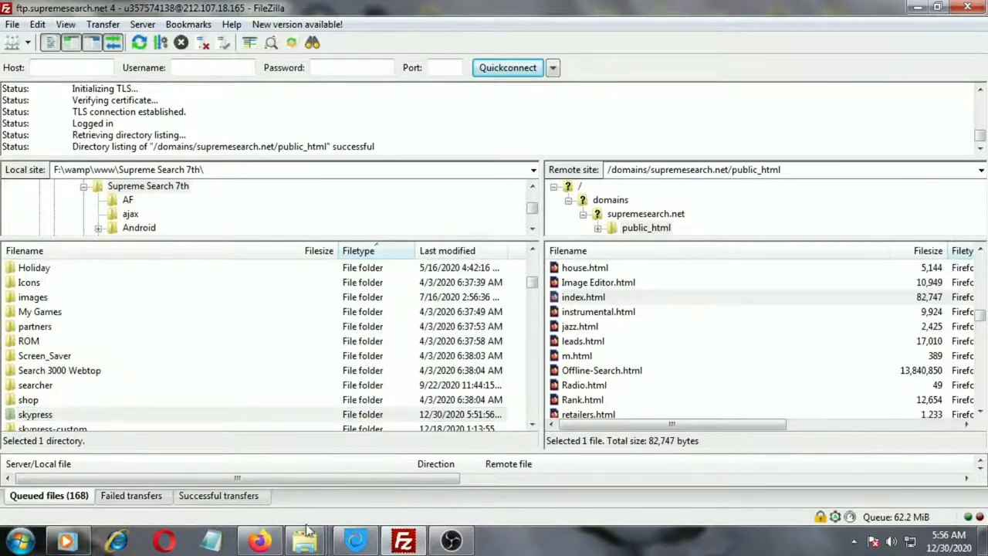
Switch to Firefox, enter and retype a new SkyPress admin password, and create the account.
click(270, 544)
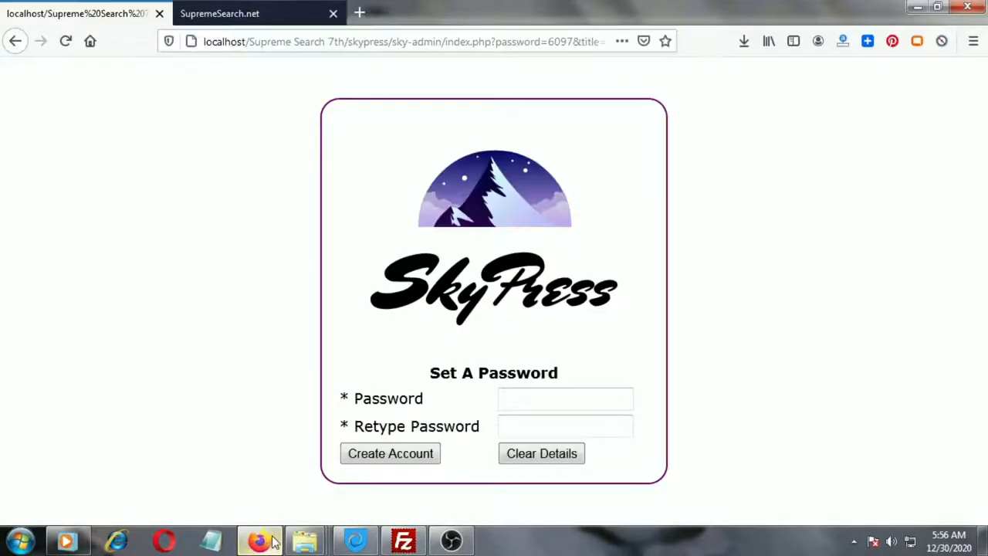
click(530, 401)
text(•)
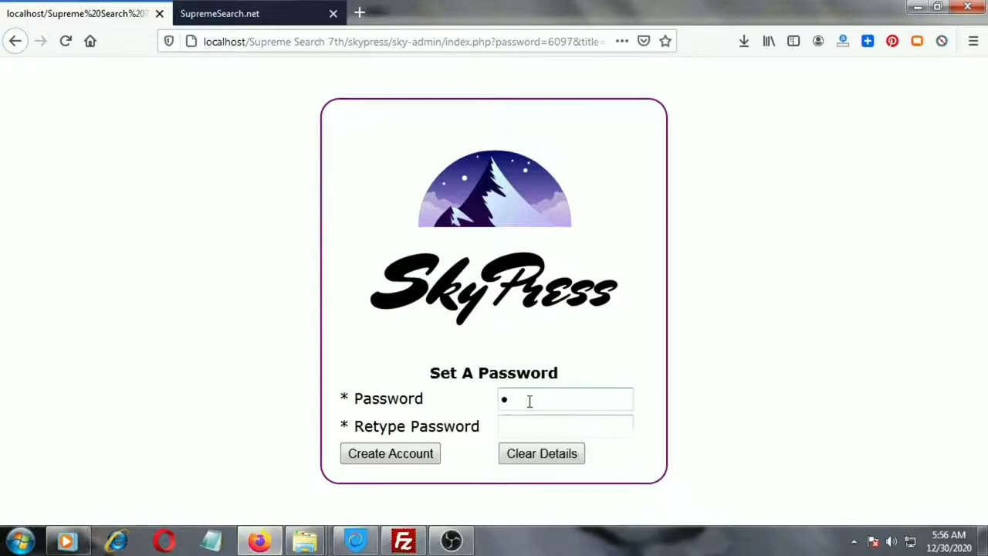
text(•••)
key(Tab)
text(••••)
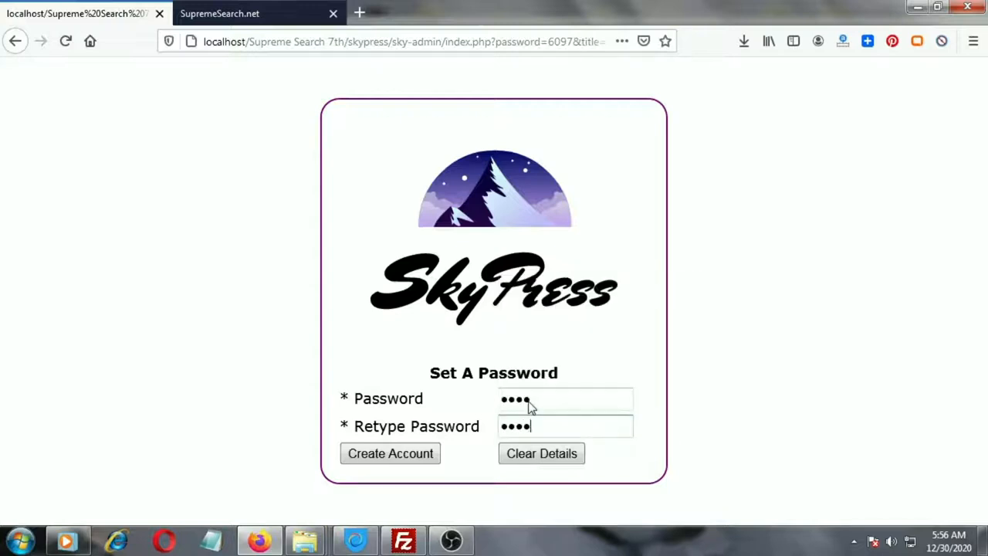
click(393, 455)
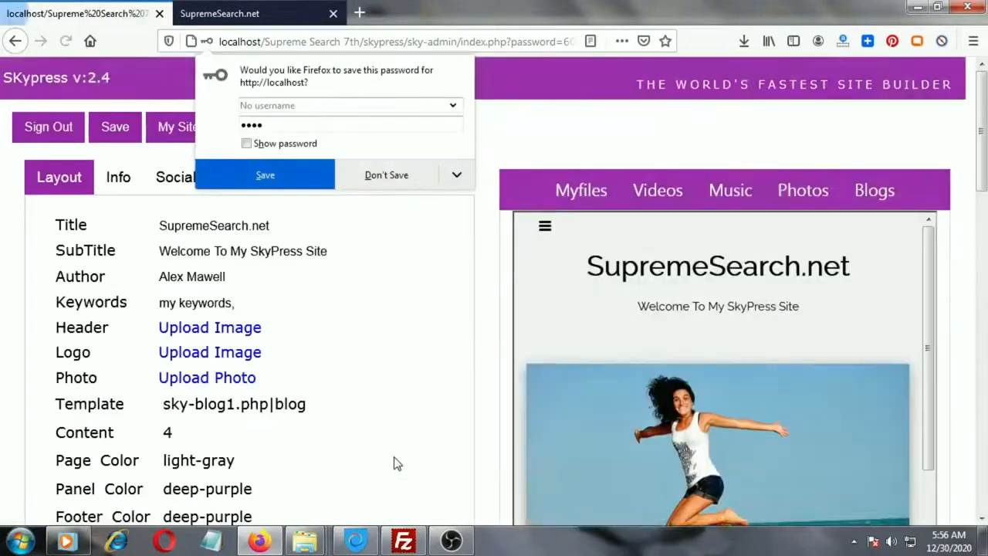
Decline the browser's offer to save the password.
click(382, 182)
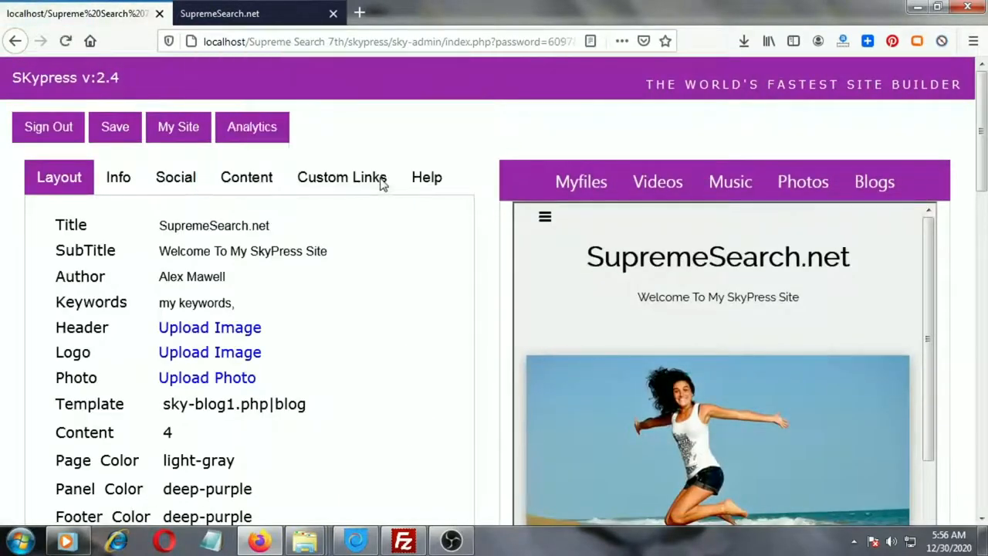
scroll(985, 111, down, 1)
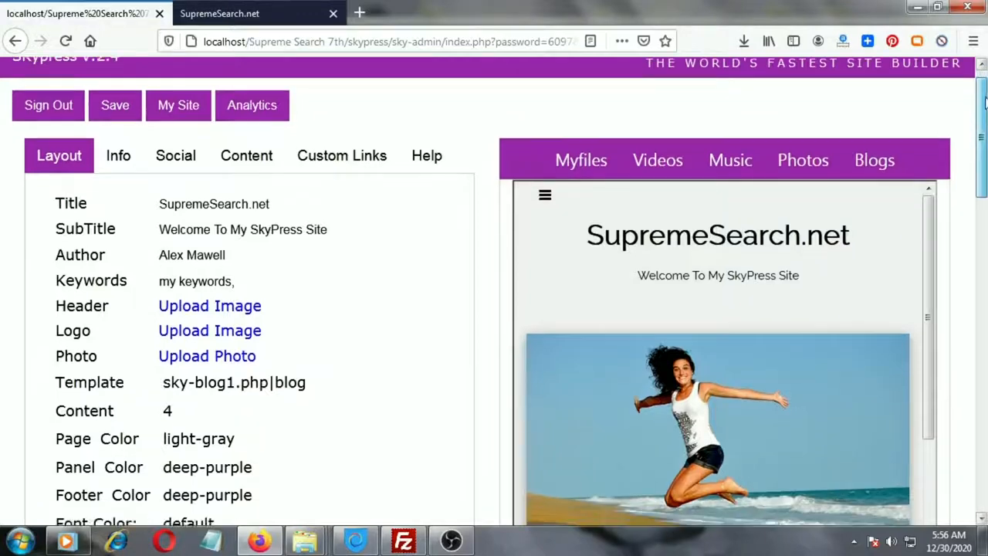
scroll(985, 111, up, 1)
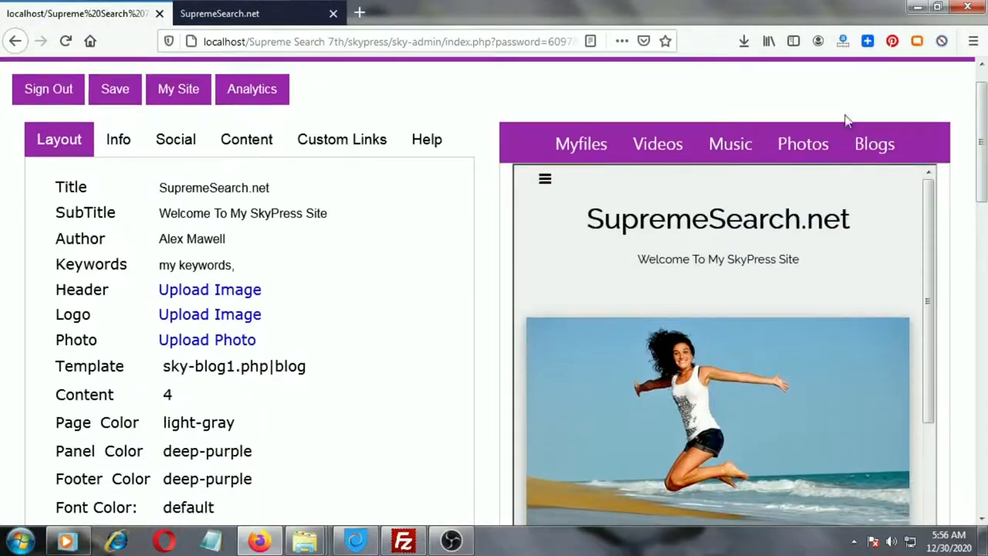
Examine the site's Title and SubTitle fields in the layout settings.
click(72, 150)
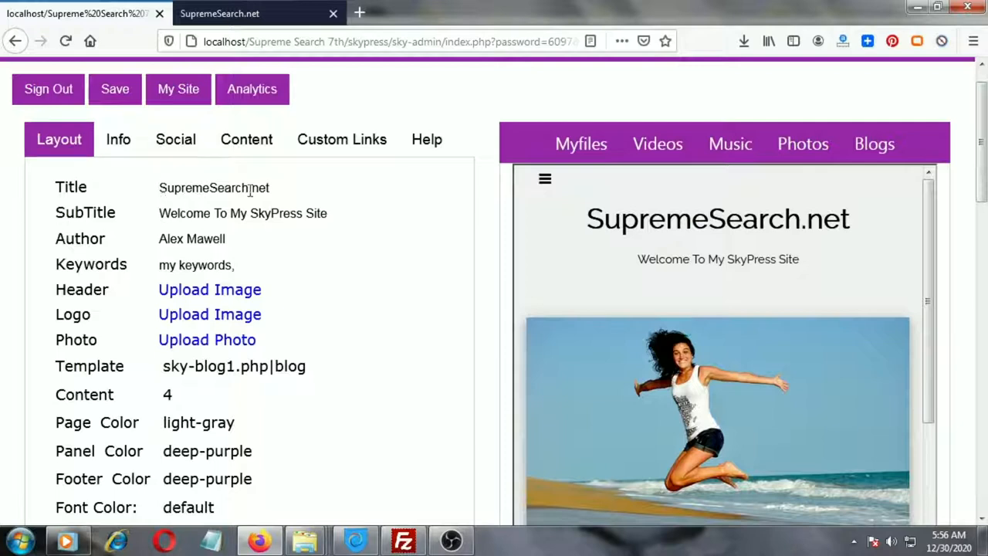
drag(256, 186, 157, 187)
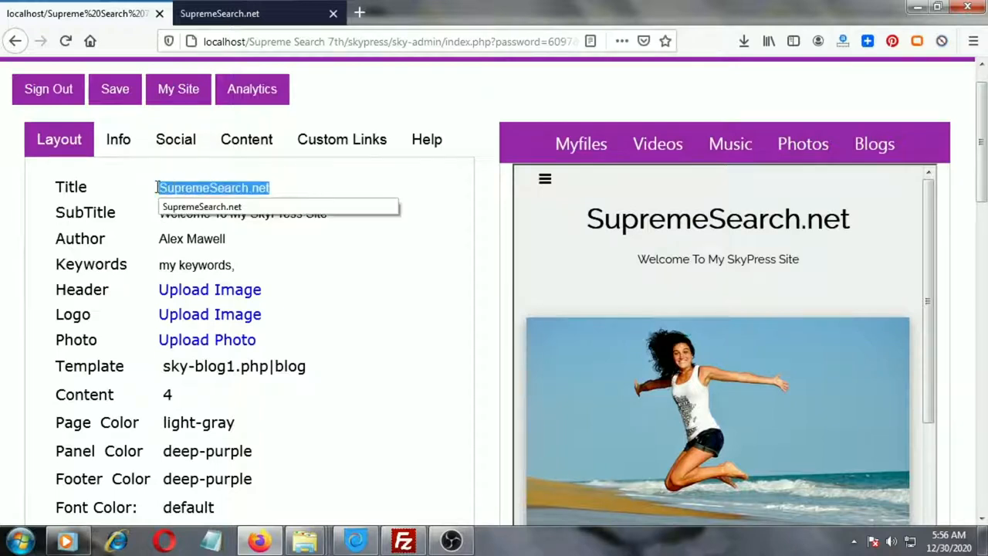
click(320, 256)
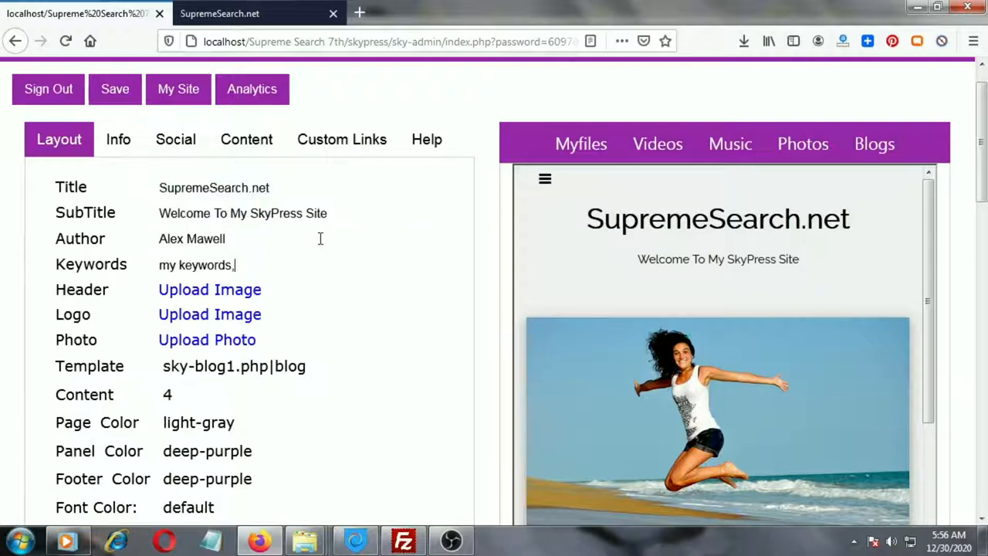
drag(332, 213, 163, 211)
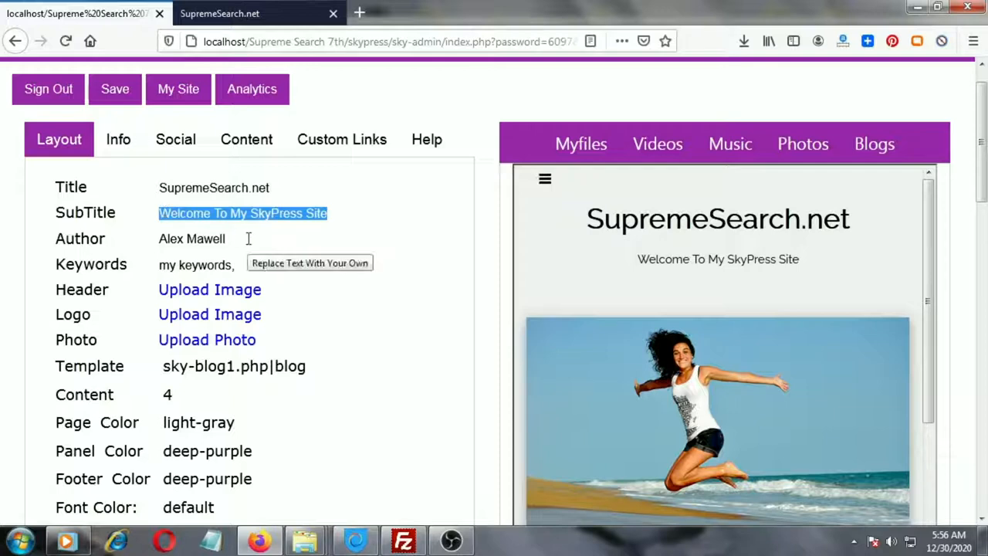
Correct the spelling of the author's surname by inserting an x, and add 'more keywords' to the Keywords field.
click(204, 239)
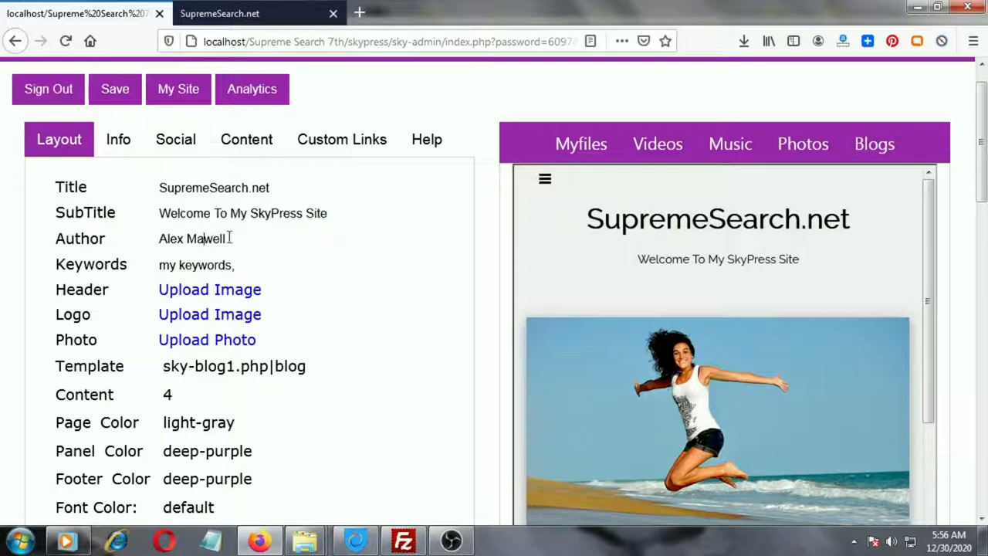
text(x)
click(250, 266)
text(more keywords)
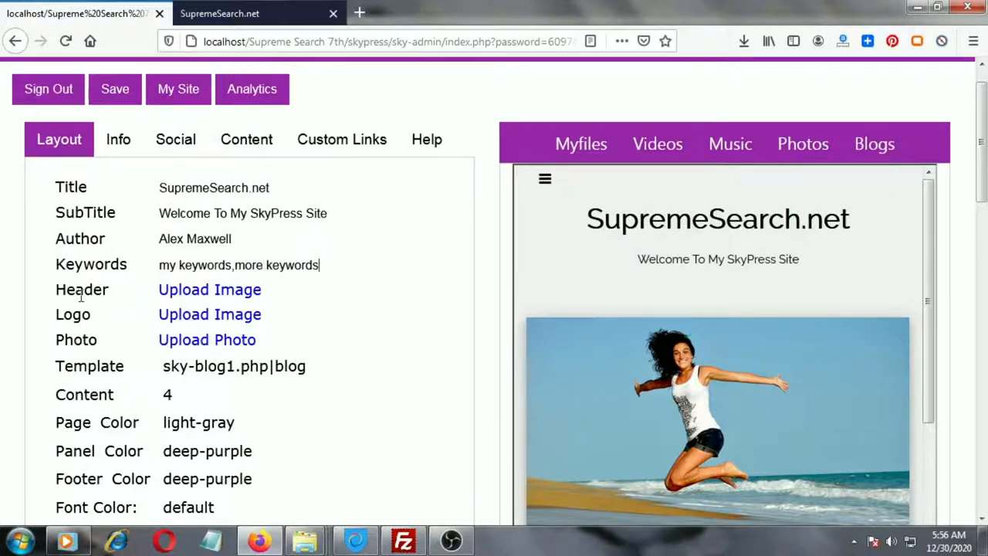
click(198, 292)
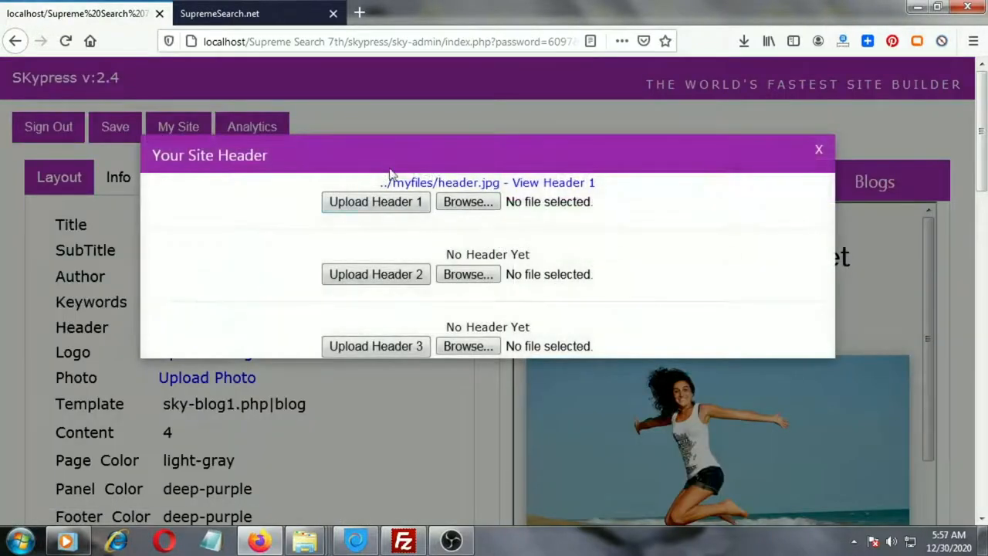
click(484, 204)
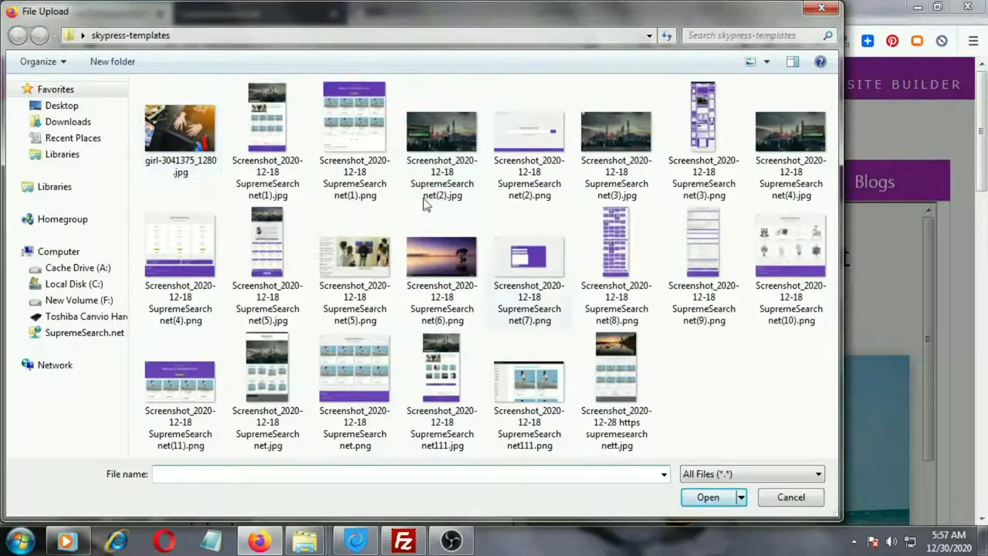
click(772, 498)
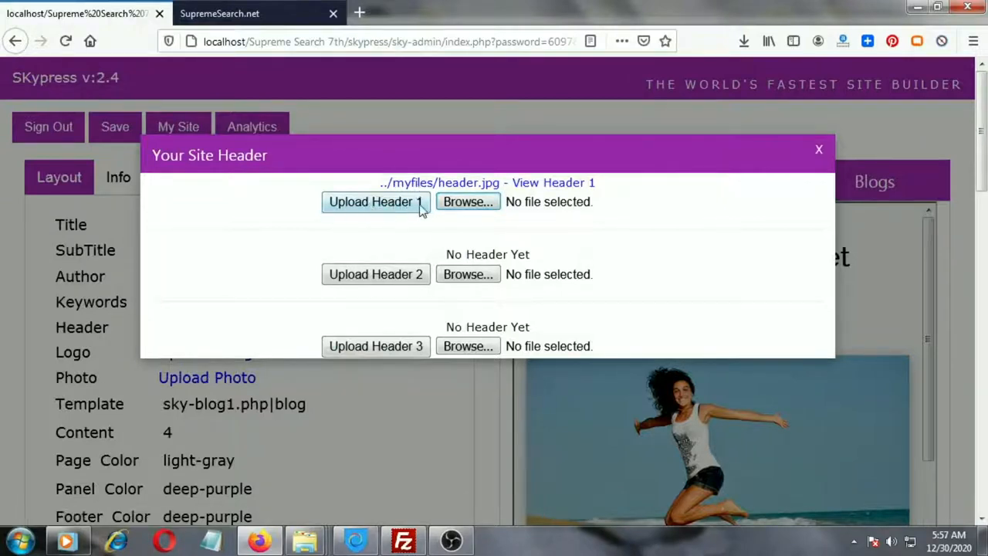
click(817, 152)
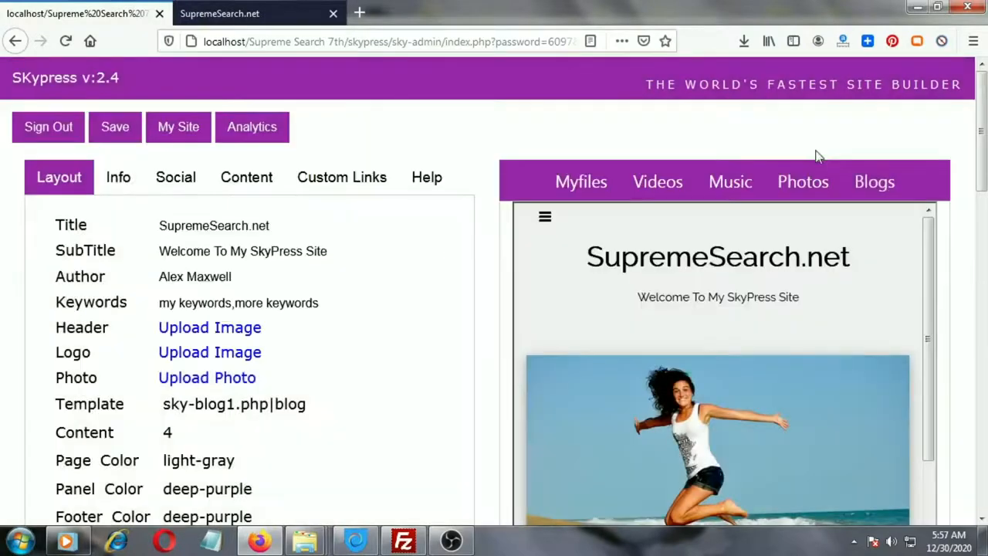
click(195, 352)
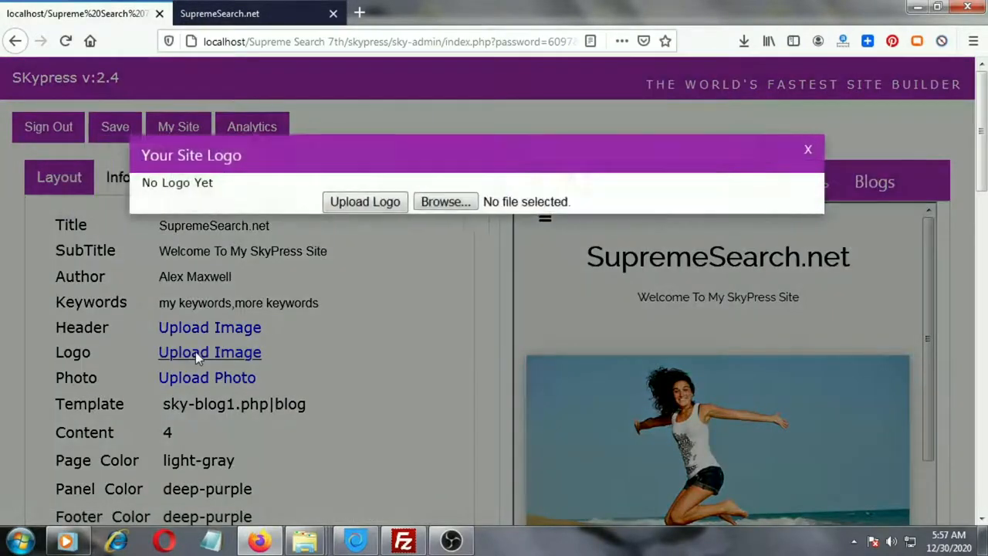
click(462, 205)
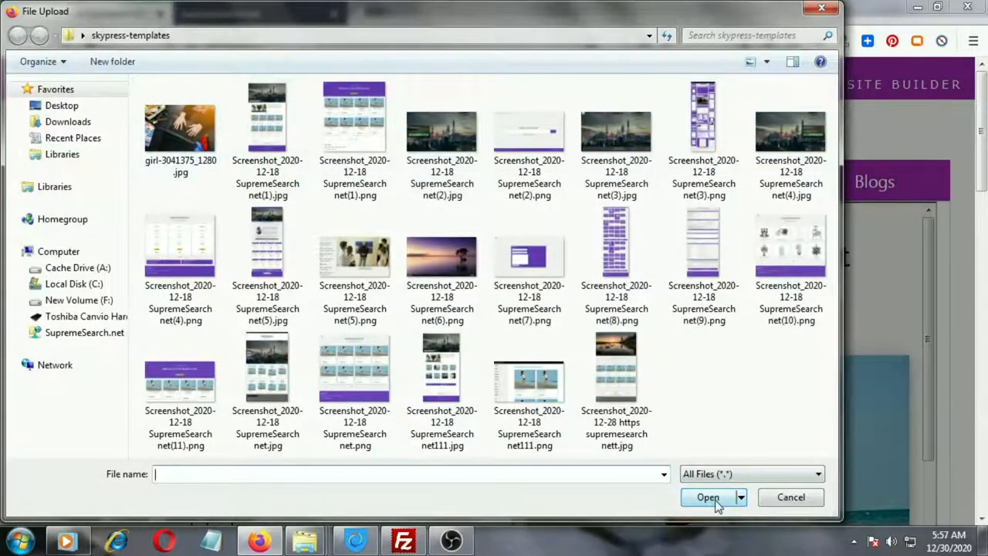
click(787, 497)
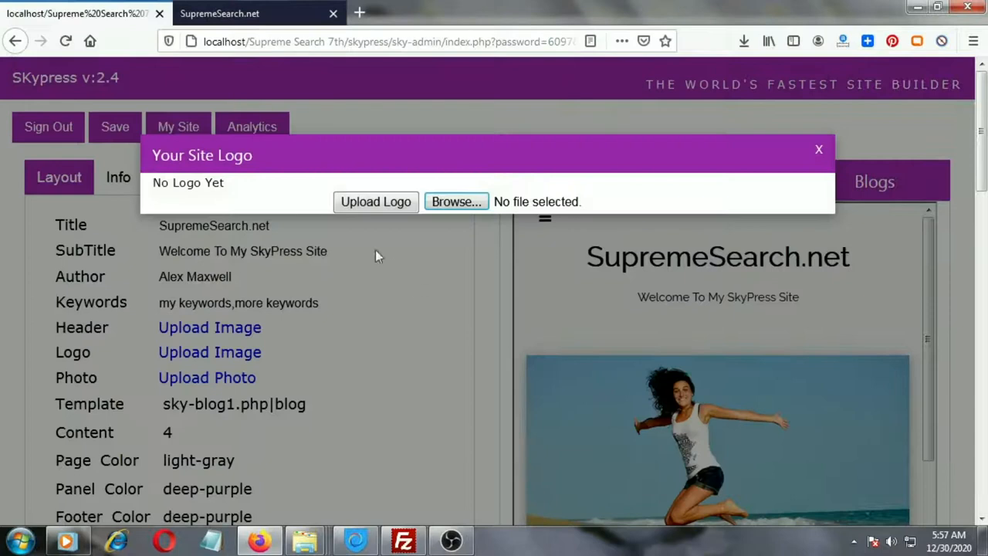
click(818, 149)
scroll(348, 345, down, 2)
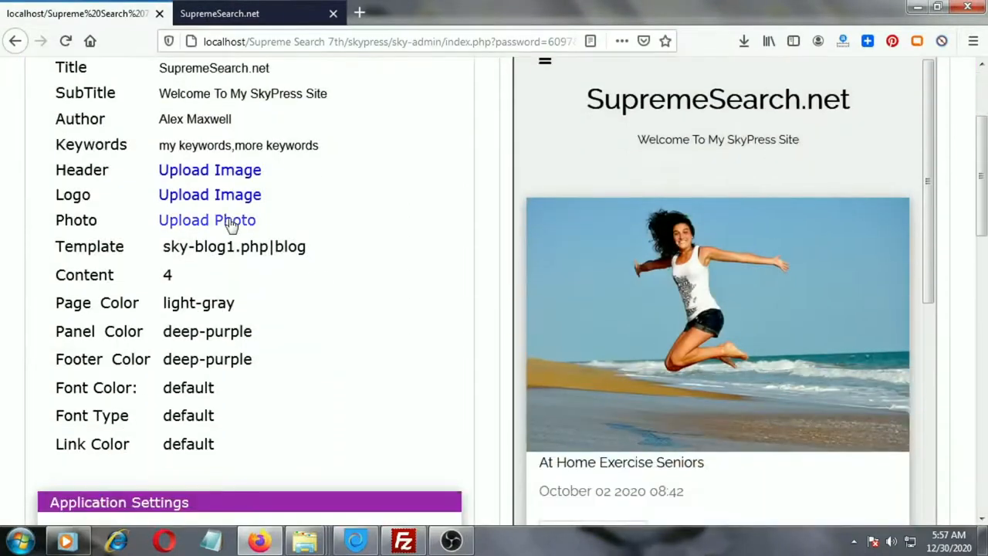
click(228, 221)
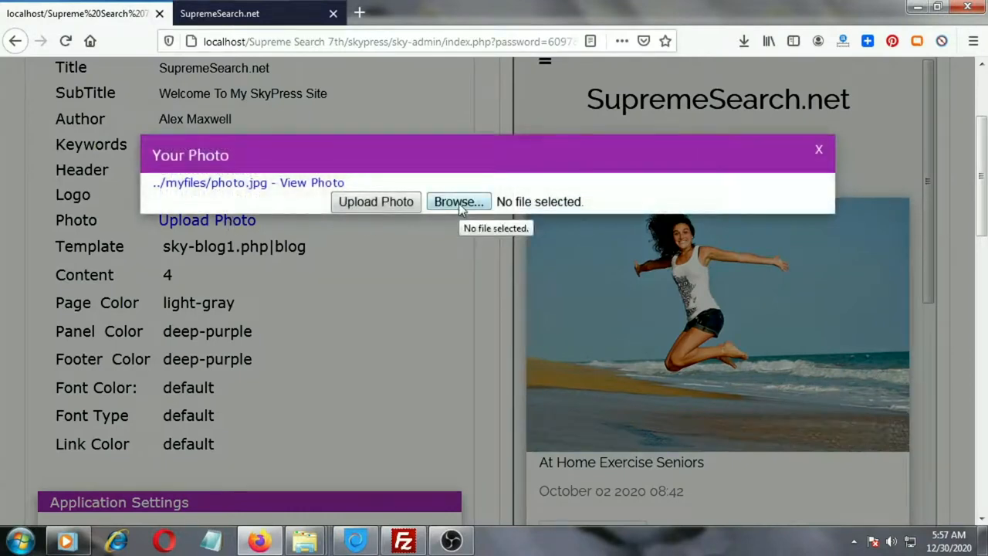
click(459, 204)
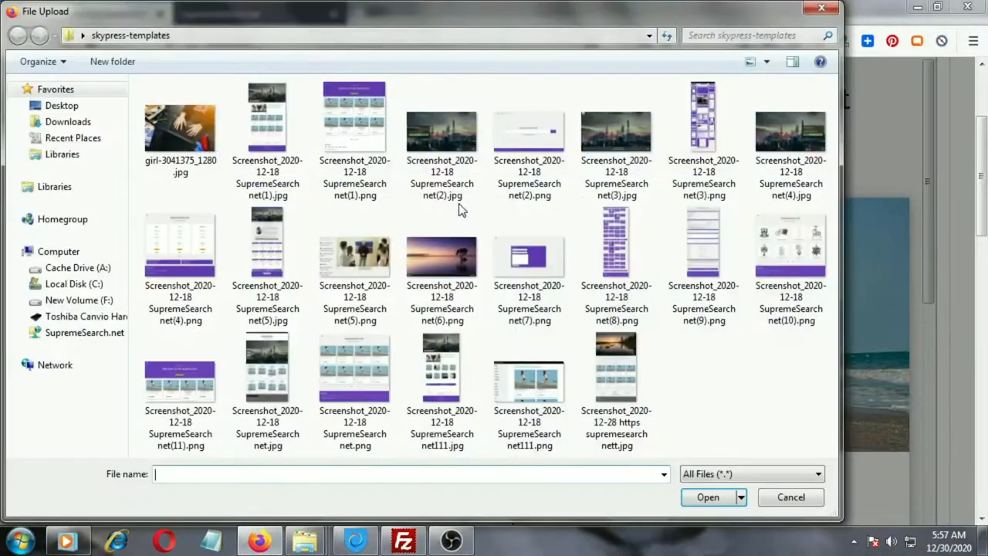
click(789, 498)
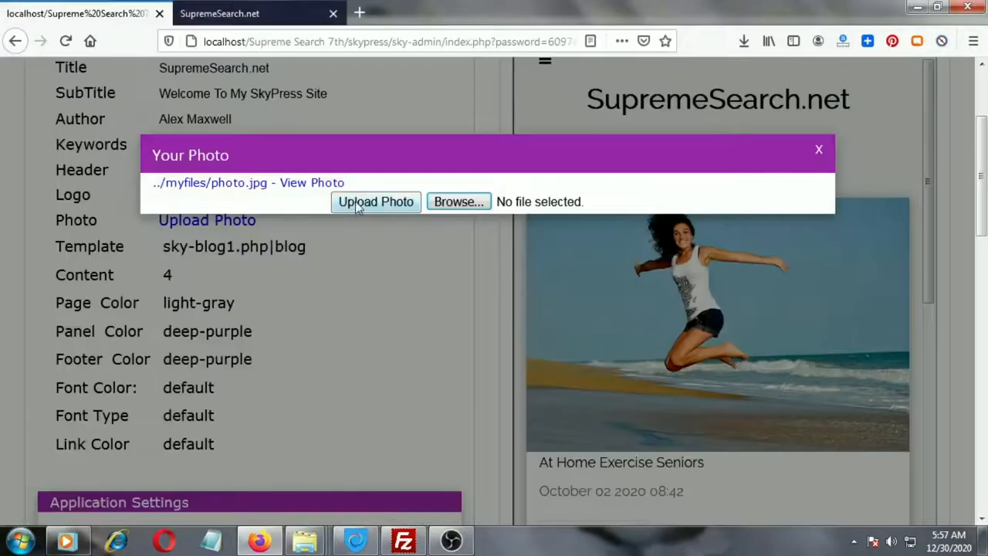
click(819, 149)
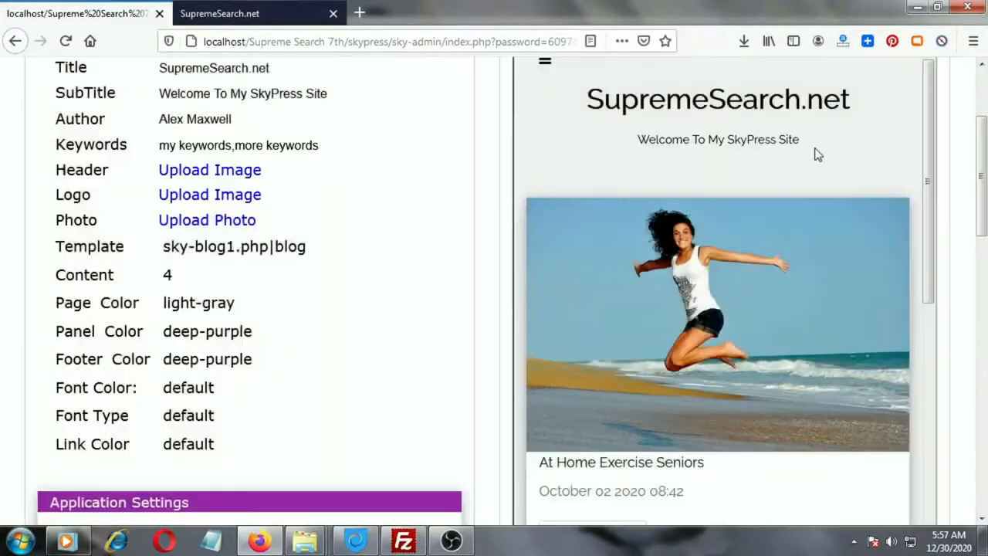
Change the site template to Course.
click(220, 251)
drag(324, 290, 324, 306)
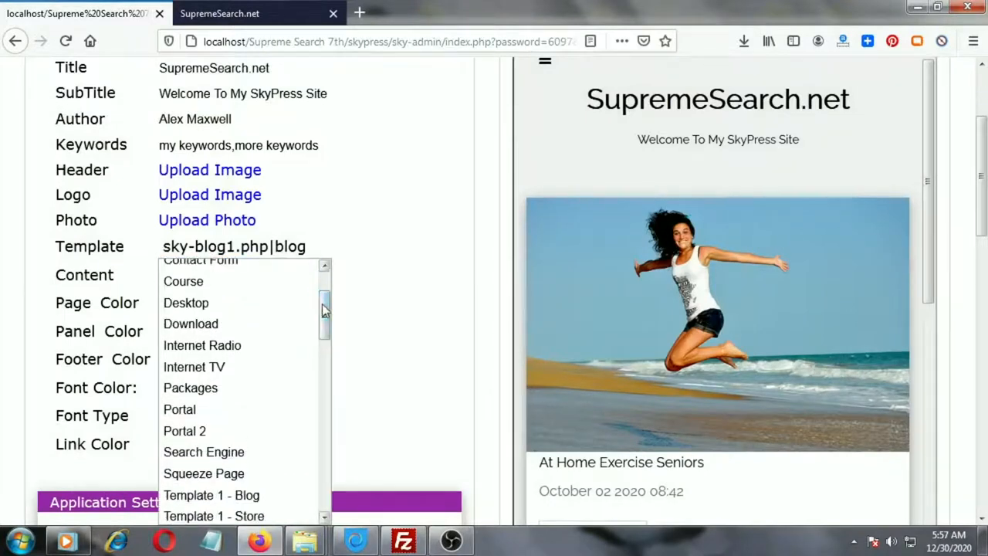
click(216, 276)
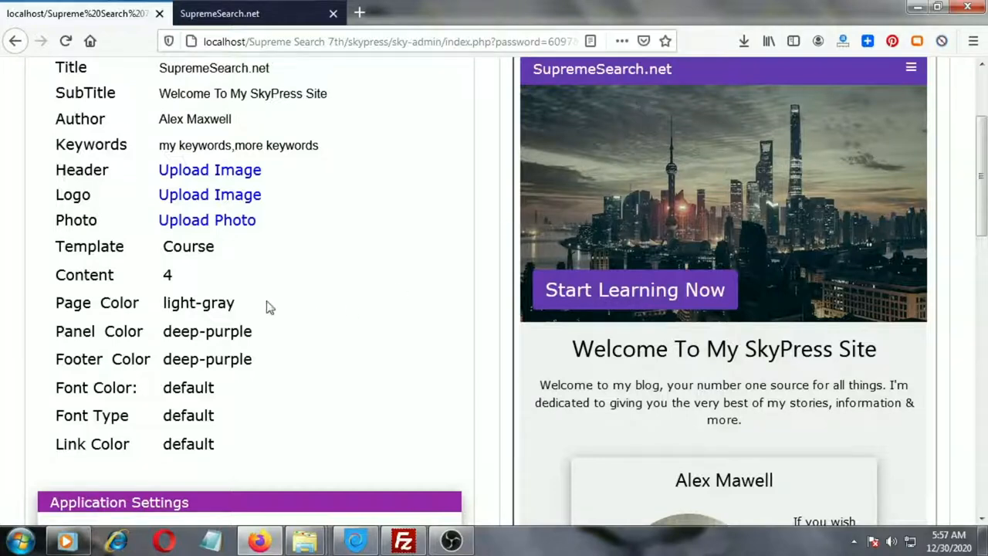
Change the site template to Template 1 - Blog.
click(201, 257)
scroll(225, 309, down, 2)
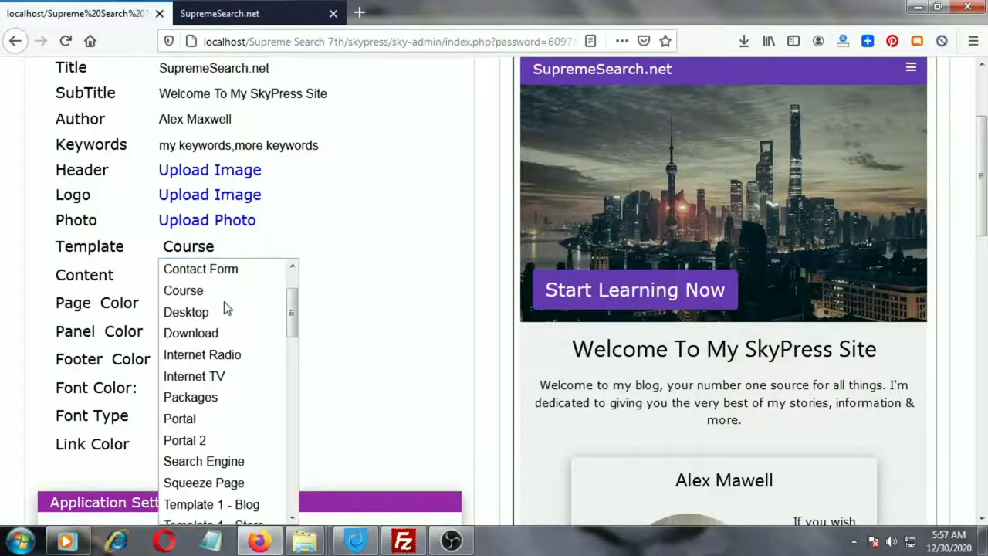
scroll(226, 309, down, 1)
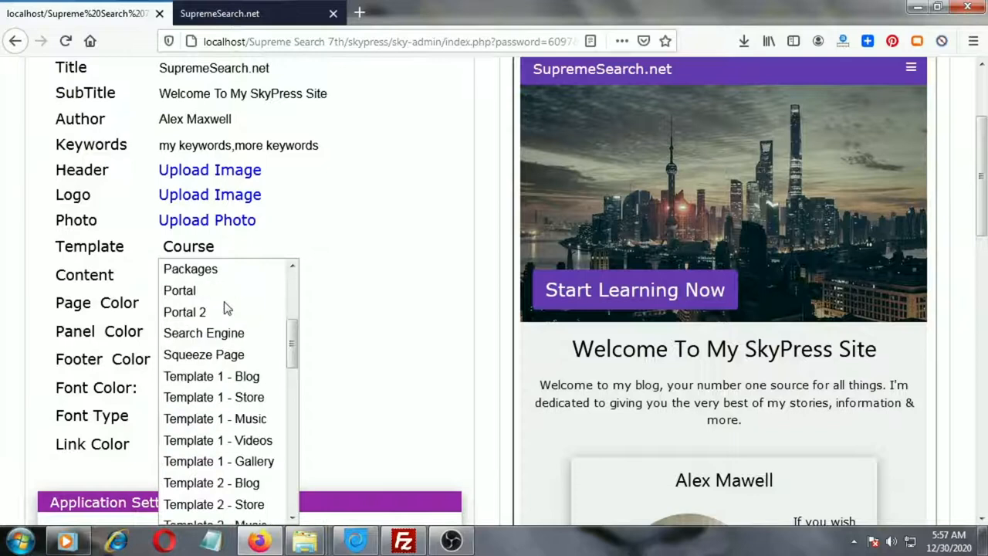
click(245, 380)
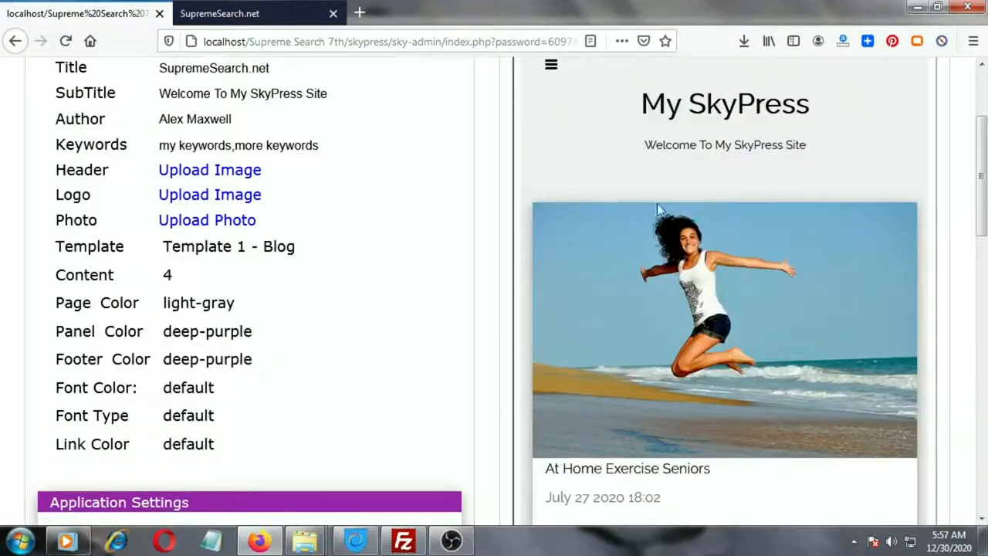
Scroll through the Application Settings list of apps and their options.
scroll(891, 193, down, 1)
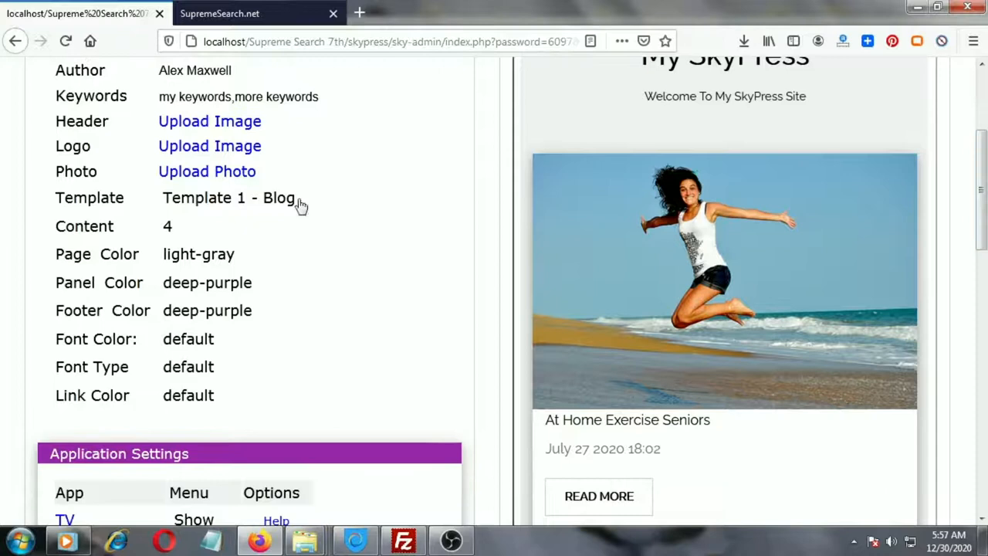
drag(983, 208, 981, 308)
drag(205, 101, 22, 101)
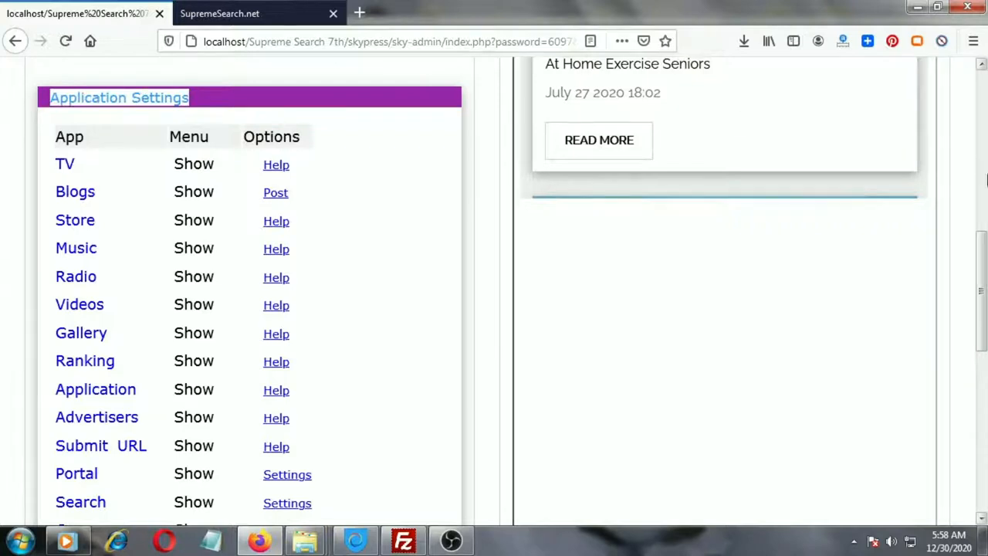
drag(982, 262, 982, 332)
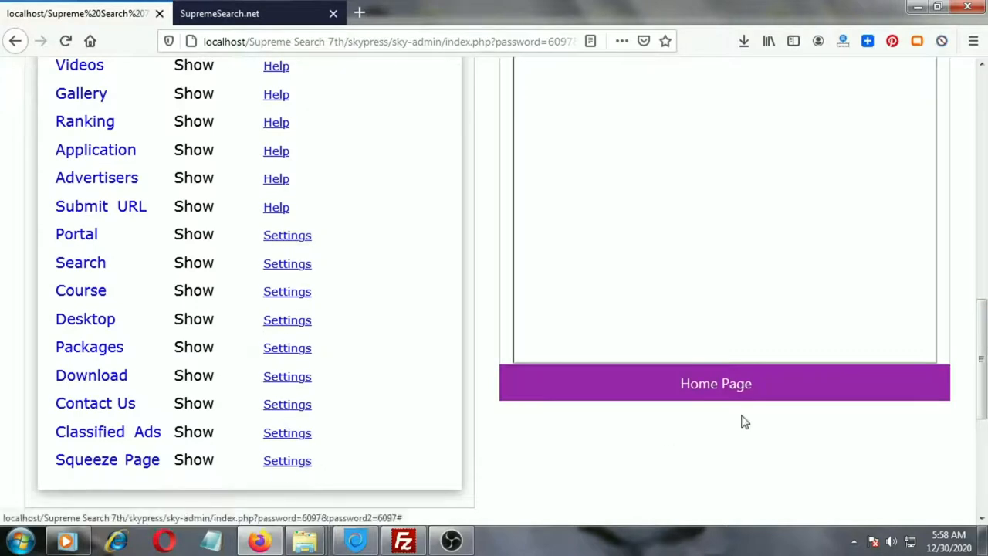
drag(982, 348, 979, 205)
scroll(977, 205, up, 2)
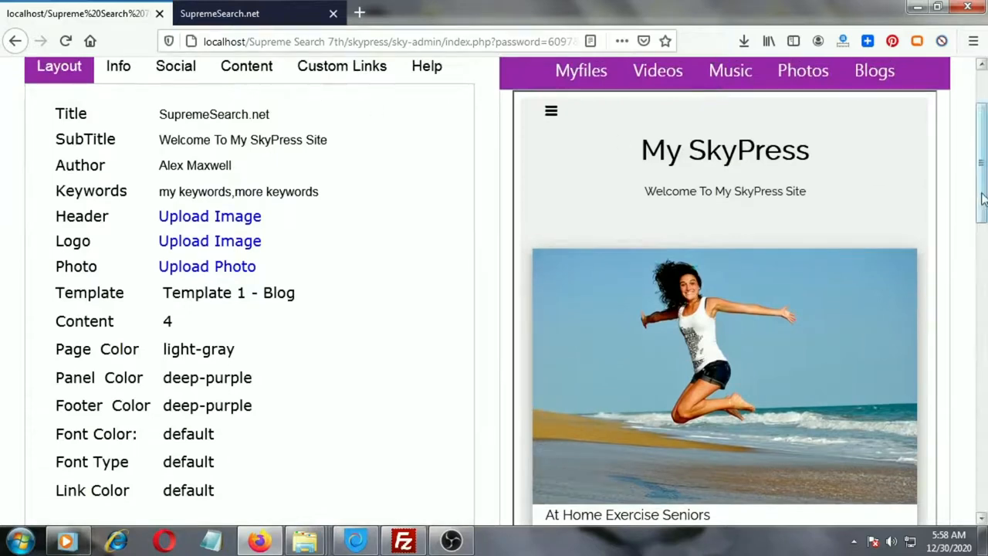
scroll(977, 213, up, 2)
Save the layout settings and view the live site in the other tab.
click(115, 100)
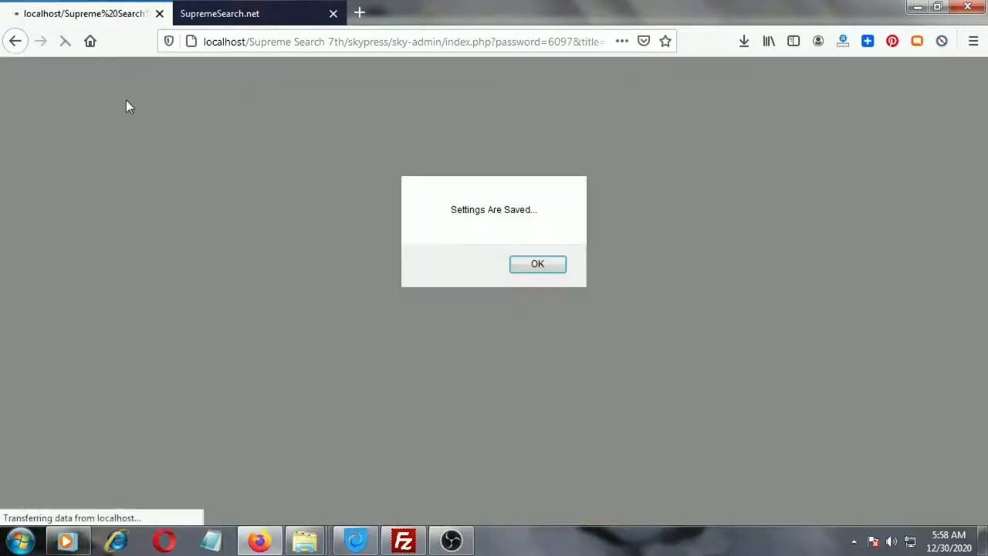
click(532, 263)
click(257, 16)
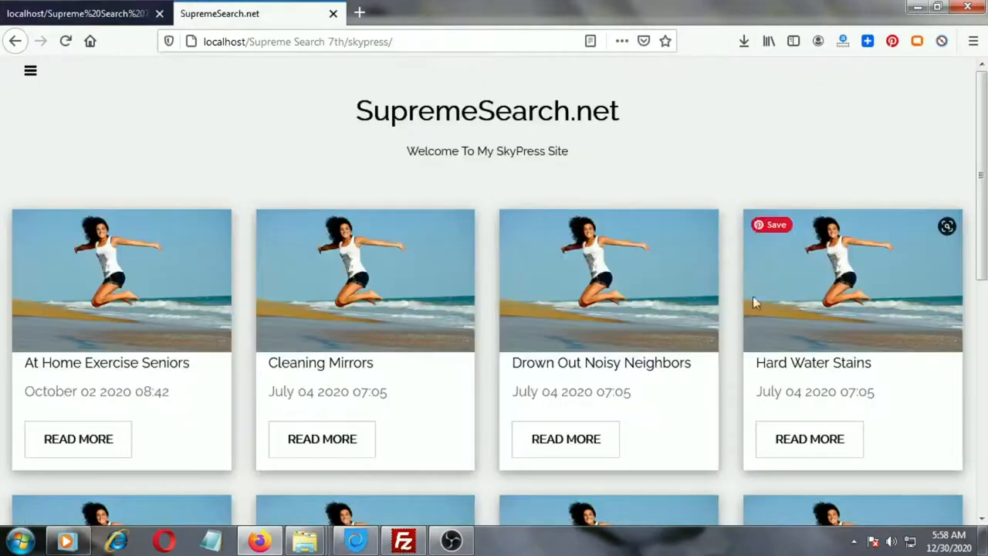
Set the Content layout to 3 Column.
click(54, 13)
scroll(355, 328, down, 1)
scroll(352, 328, down, 3)
click(167, 274)
click(198, 340)
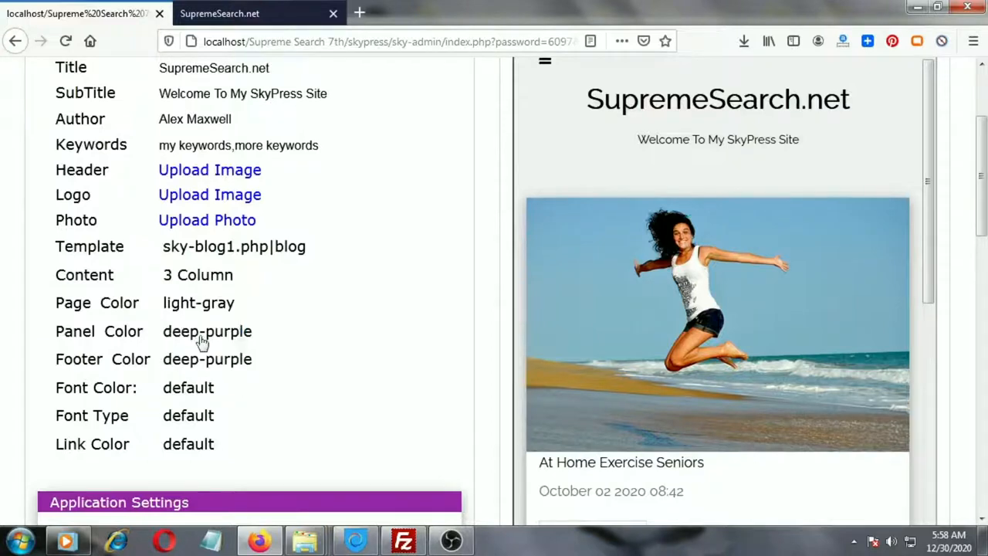
Save the settings and reload the live site to check the new layout.
scroll(287, 275, up, 4)
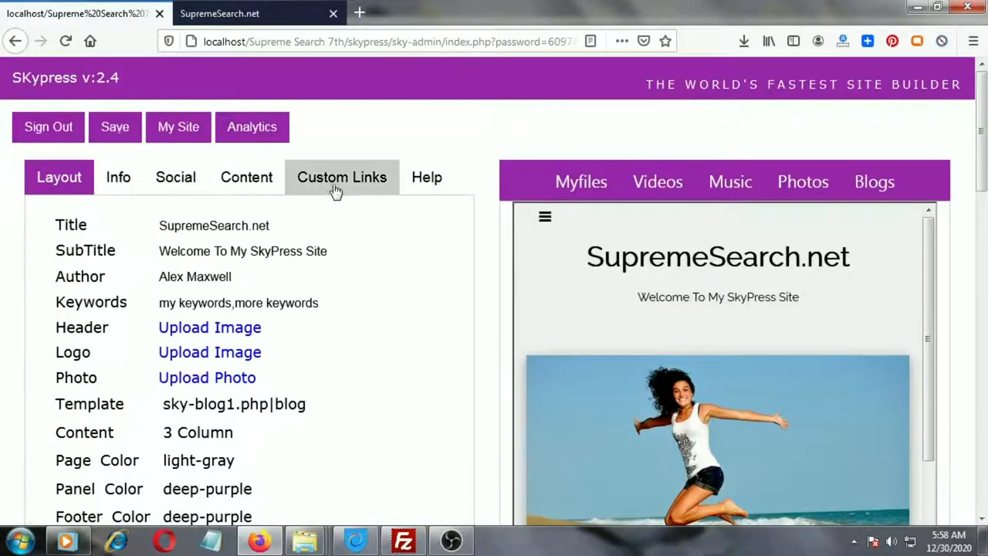
click(115, 127)
click(538, 265)
click(259, 12)
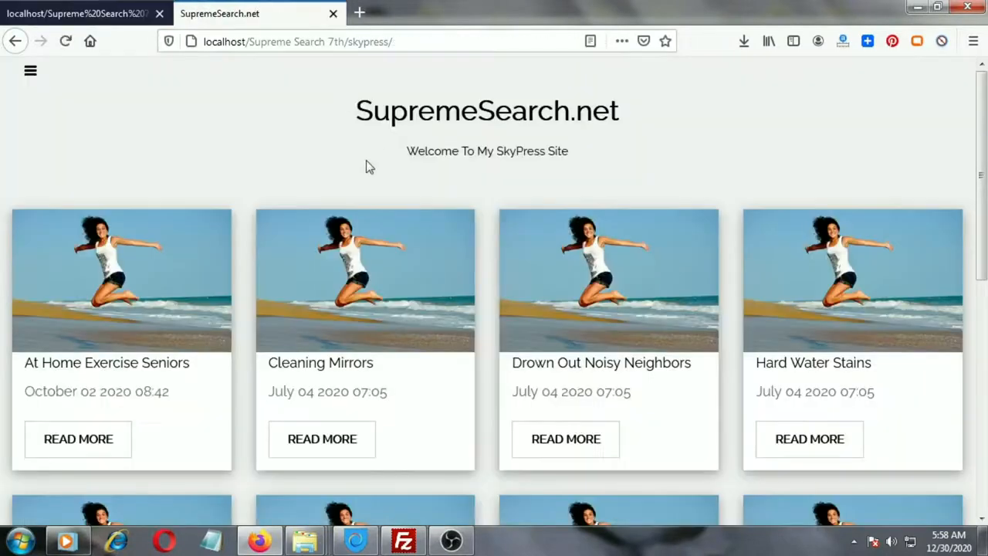
click(65, 41)
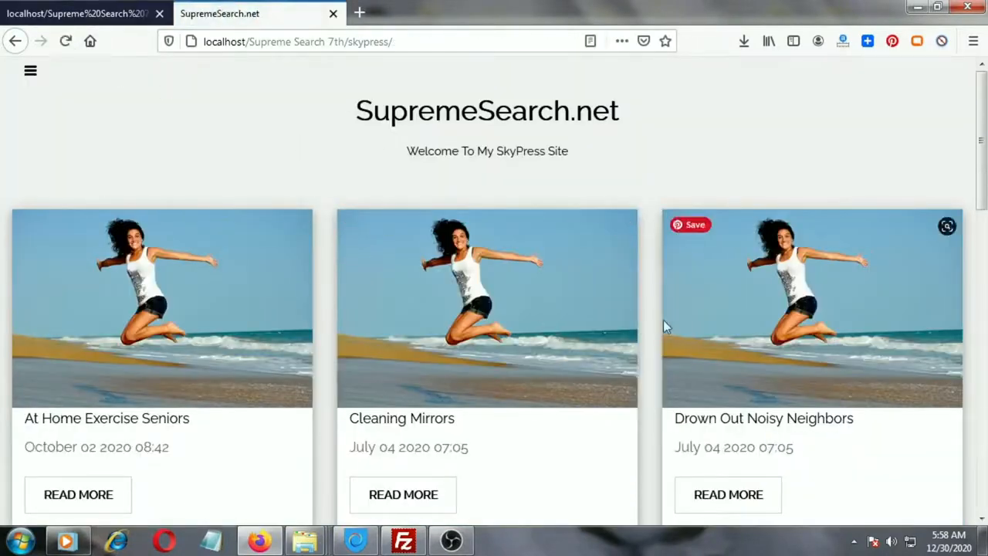
Browse the Panel Color options without changing the color.
click(85, 13)
drag(982, 135, 983, 179)
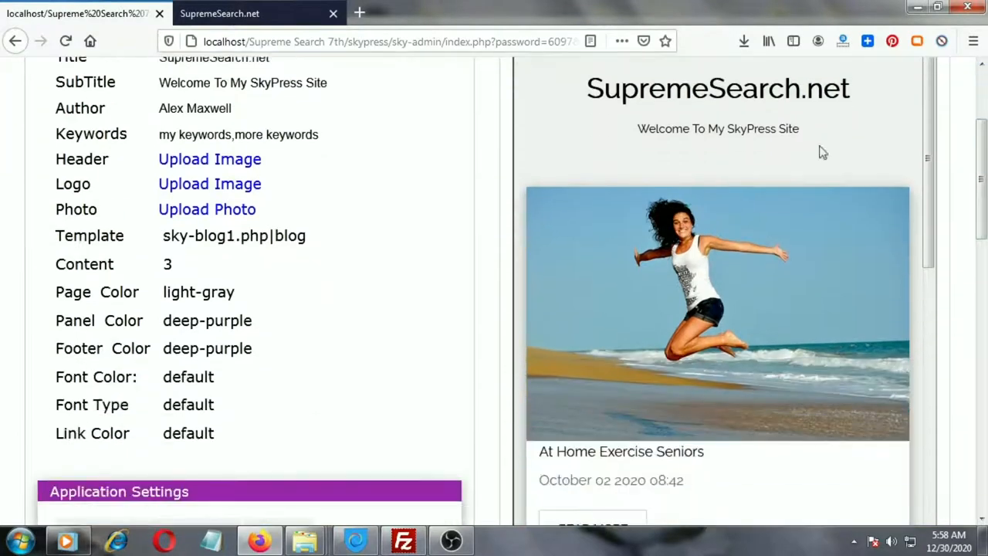
click(208, 332)
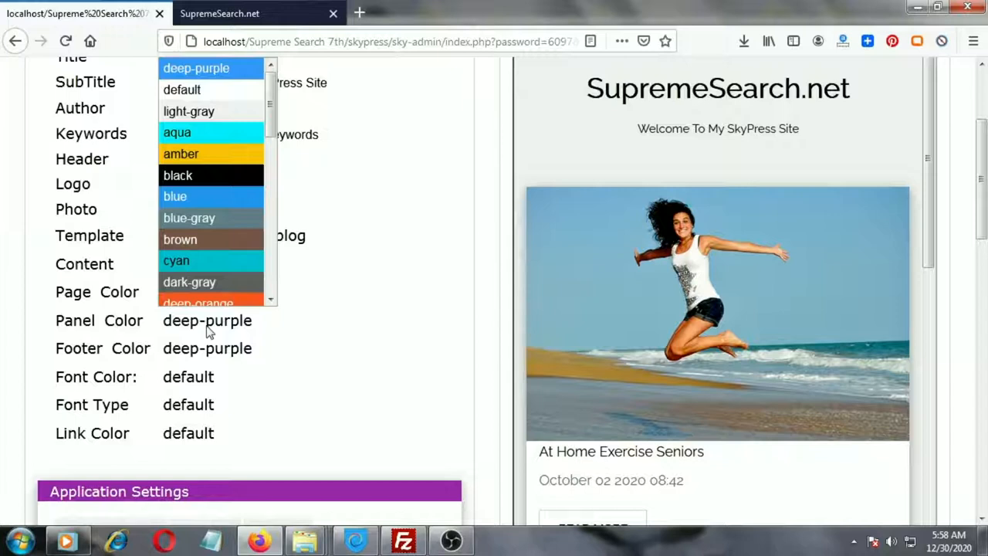
drag(269, 116, 270, 260)
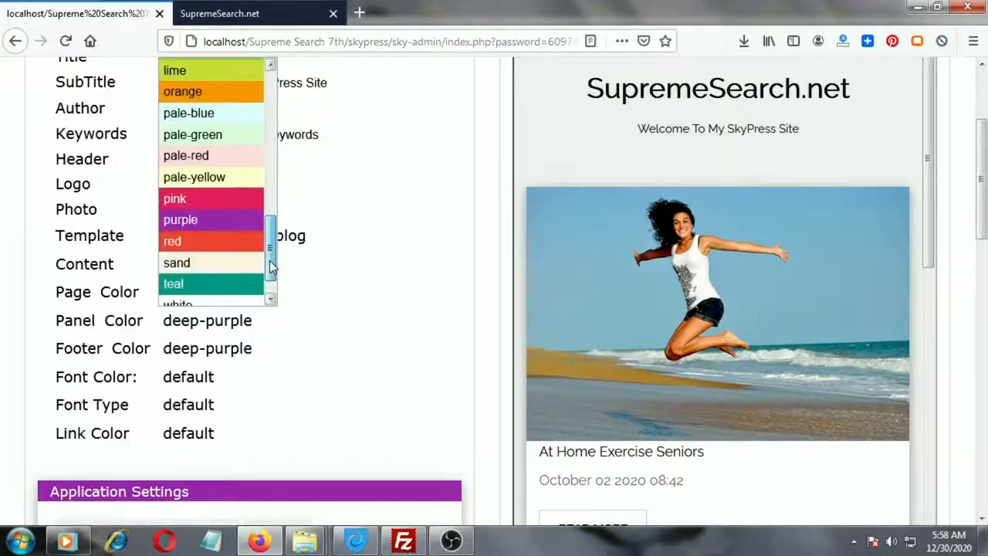
click(349, 286)
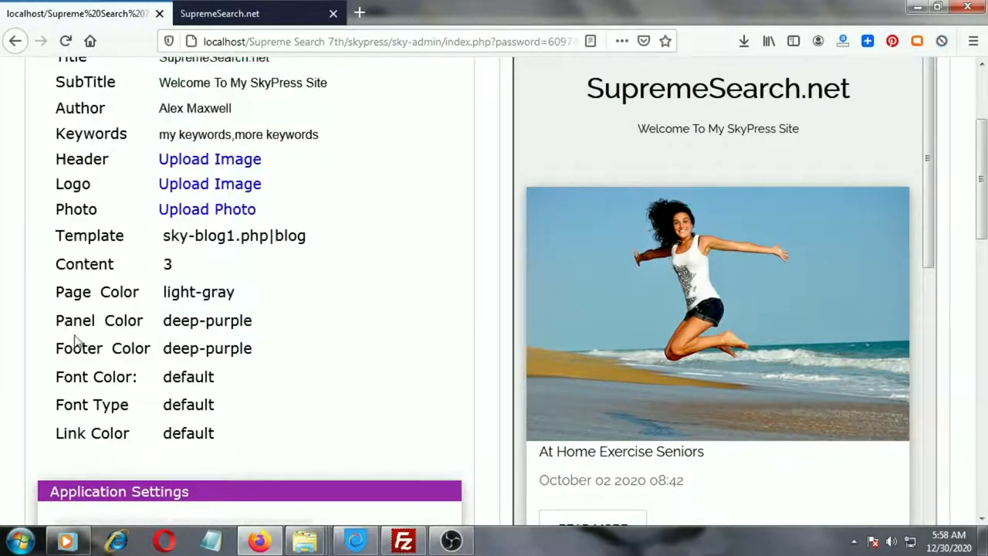
Open the Footer Color options and check the footer on the live site.
click(213, 353)
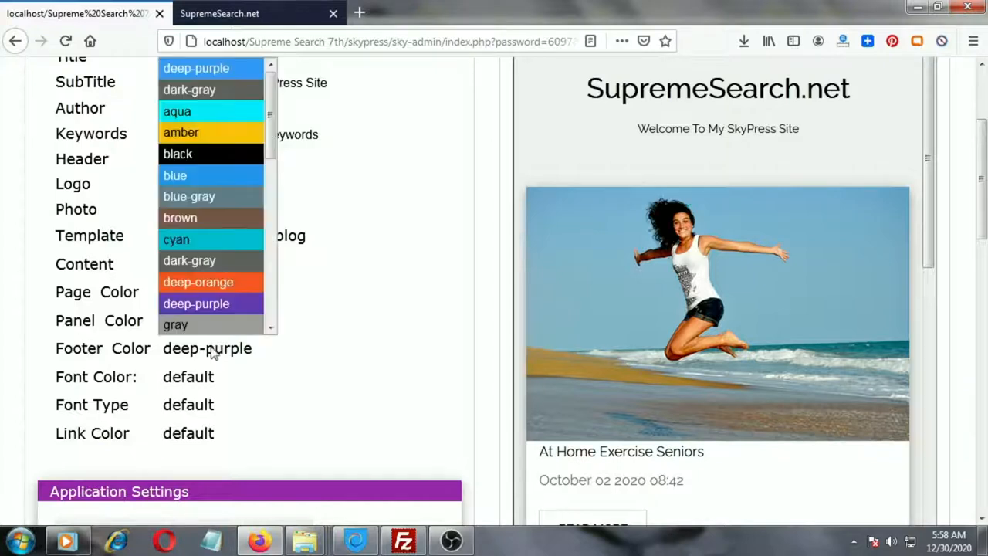
click(319, 25)
scroll(963, 394, down, 5)
scroll(962, 395, down, 3)
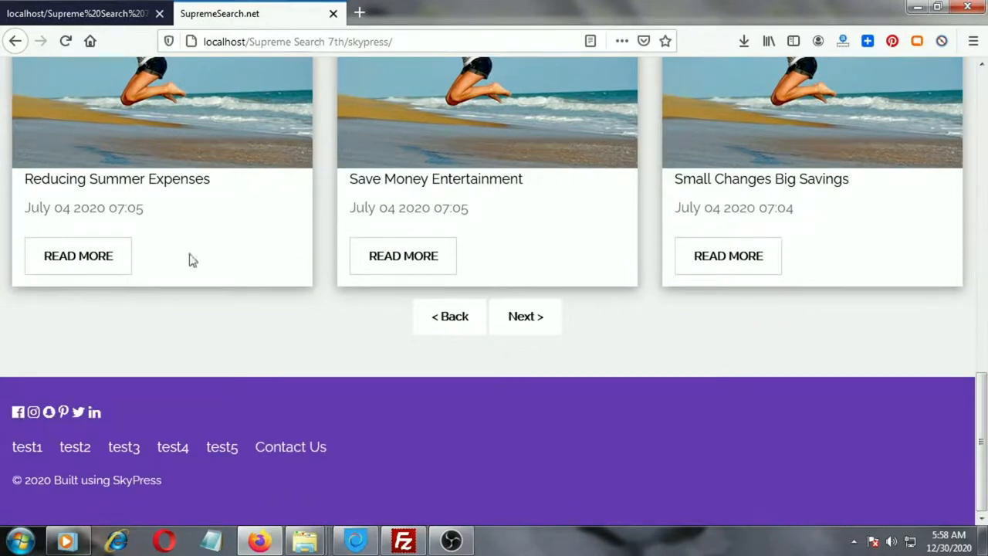
click(72, 10)
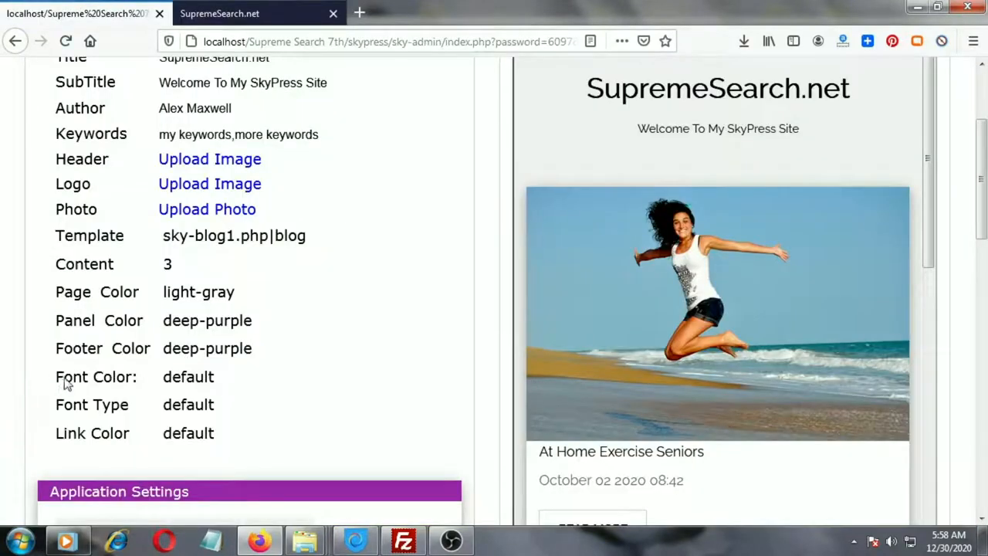
Browse the Font Color, Font Type and Link Color options without changing them.
click(201, 390)
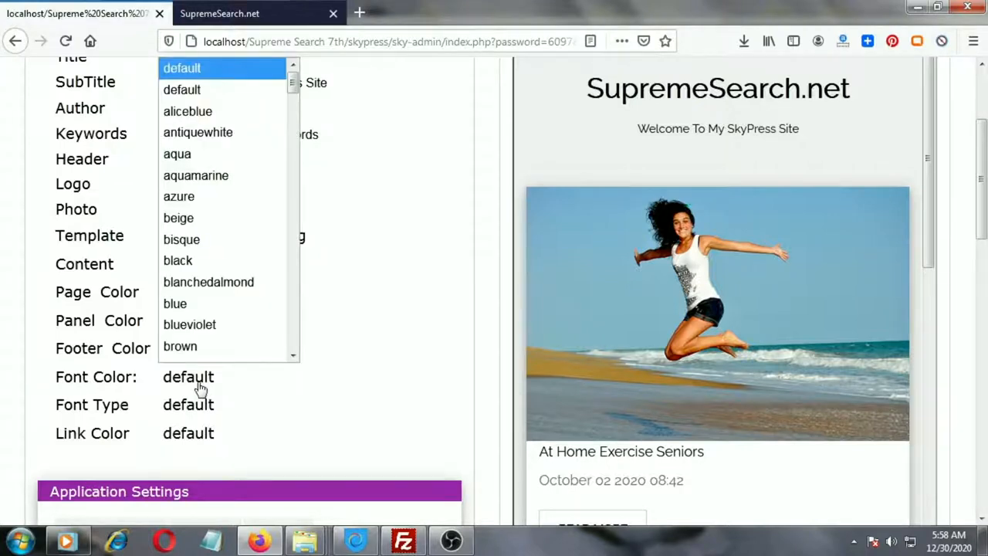
click(320, 404)
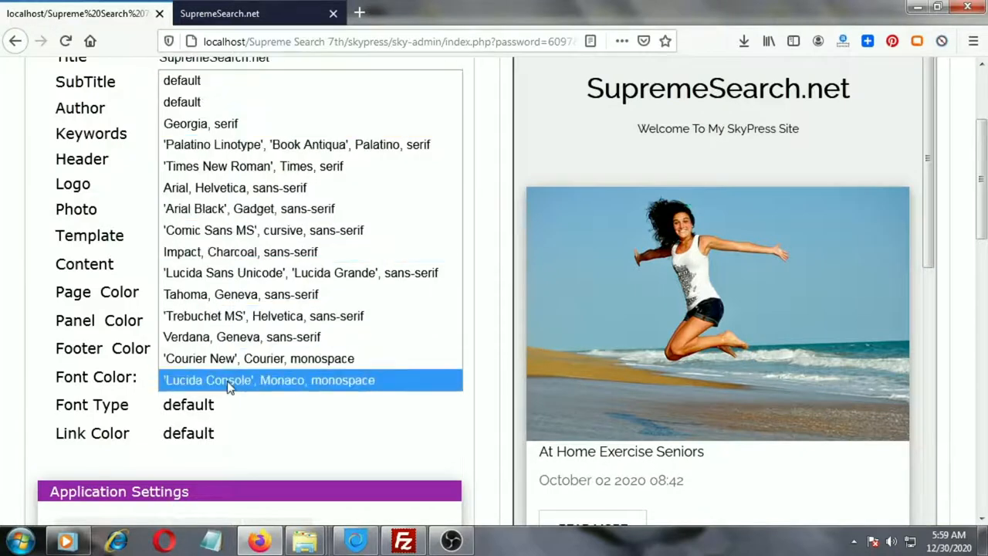
click(2, 311)
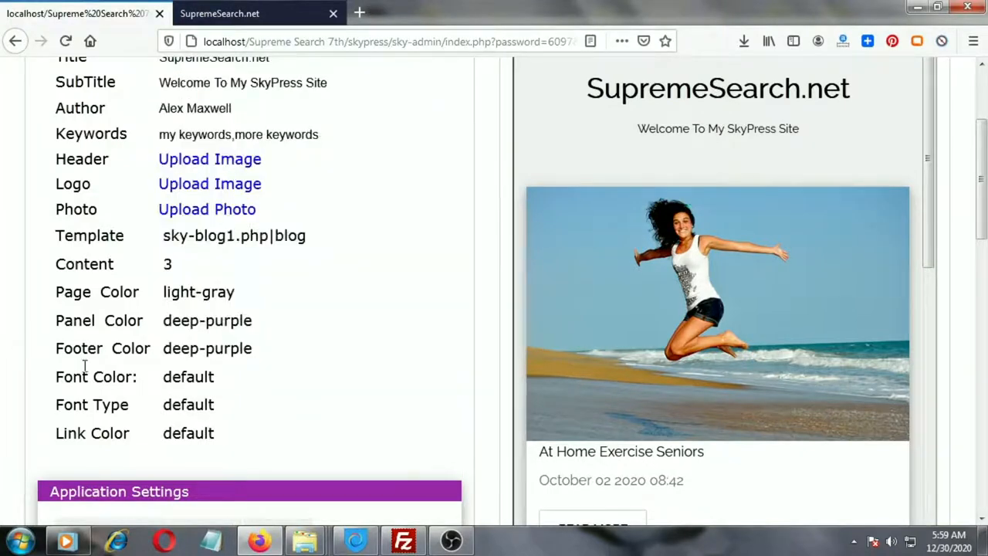
click(191, 440)
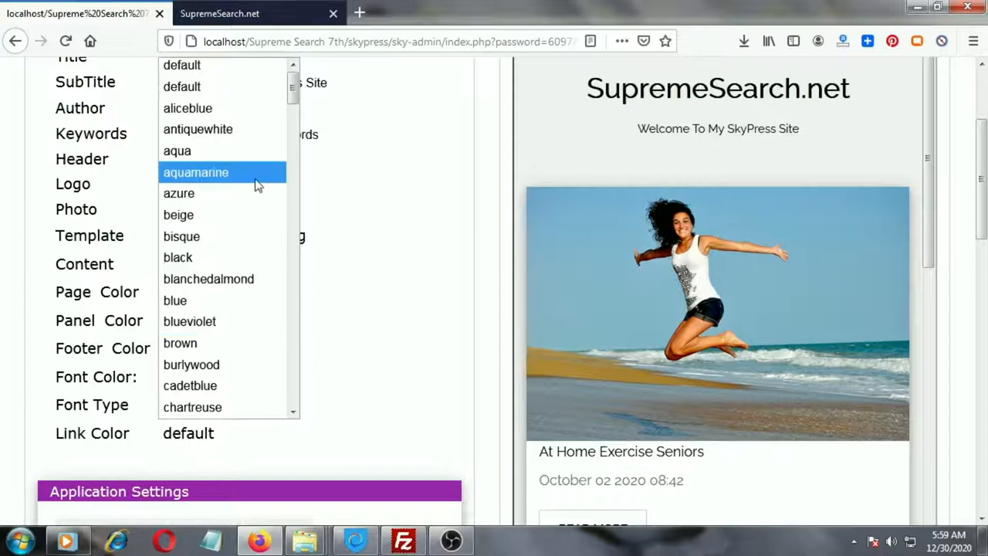
drag(291, 90, 287, 392)
click(345, 430)
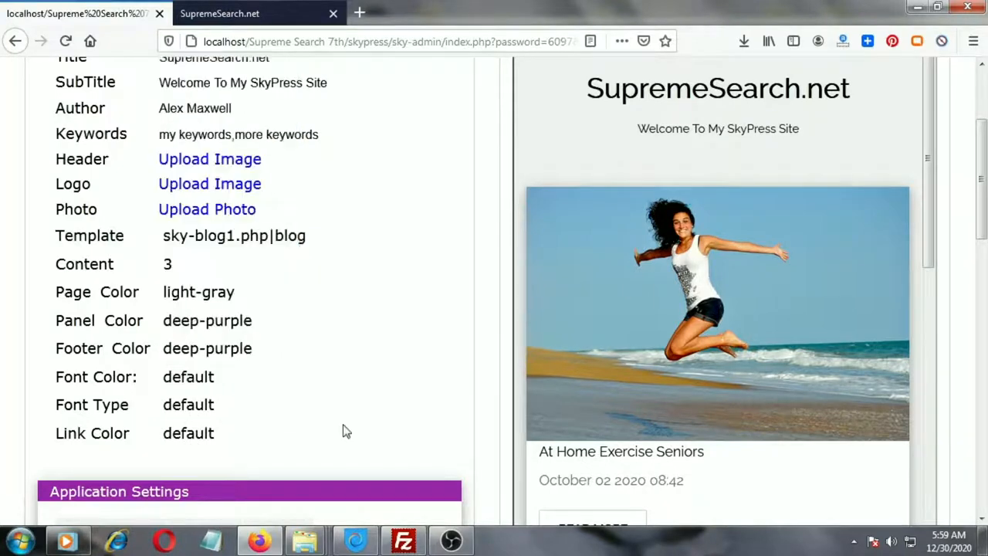
Review the address, phone, business hours and payment fields on the Info tab, then open the Social tab.
scroll(345, 374, up, 3)
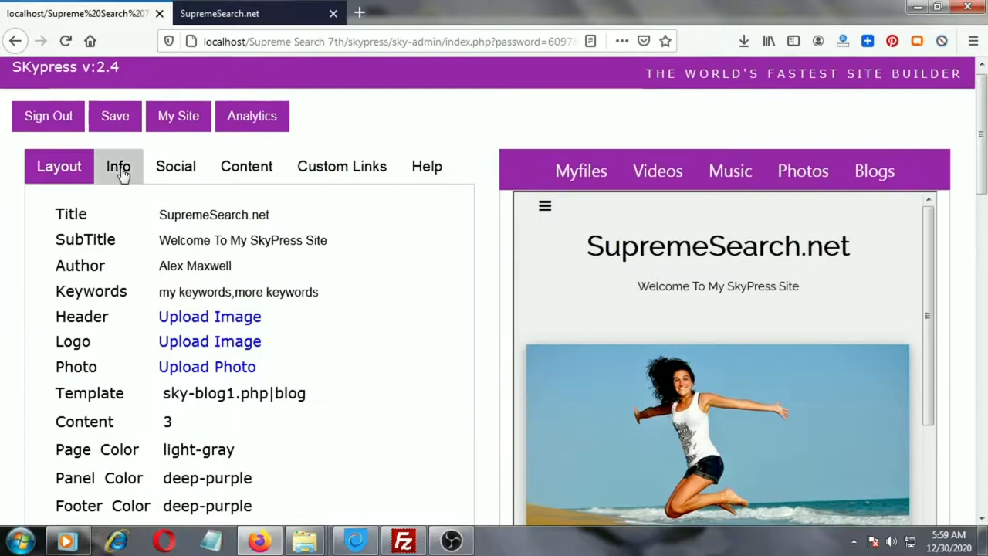
click(121, 171)
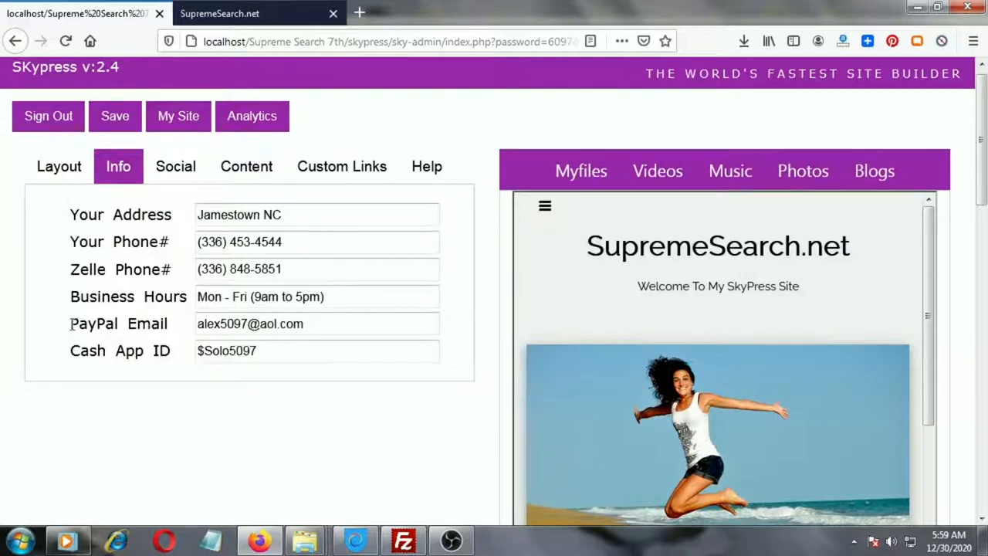
drag(68, 324, 163, 324)
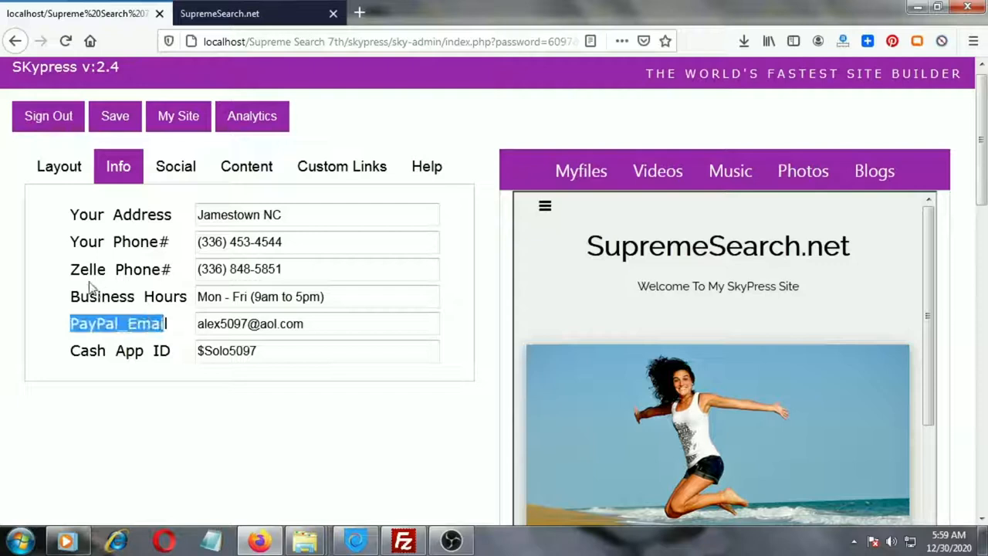
drag(71, 351, 185, 356)
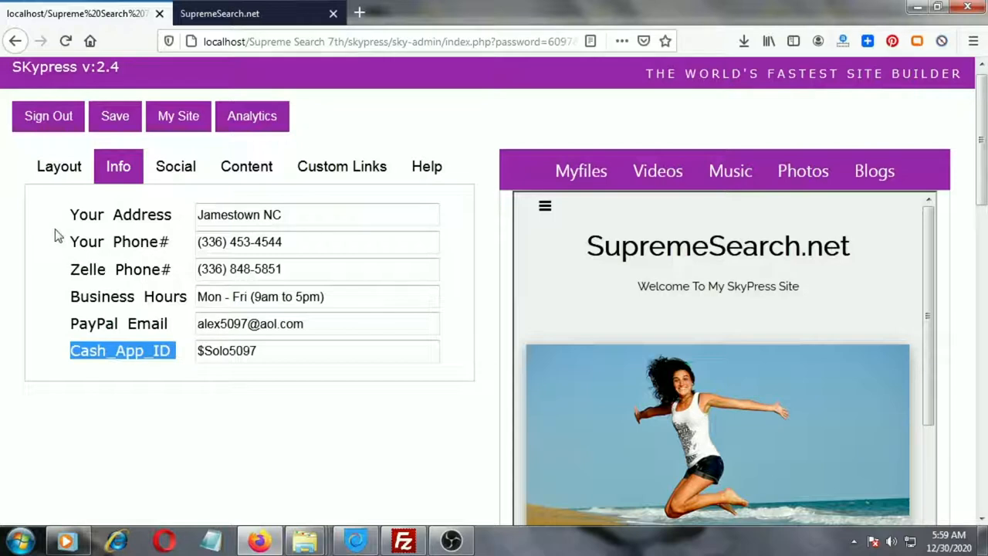
drag(71, 213, 177, 214)
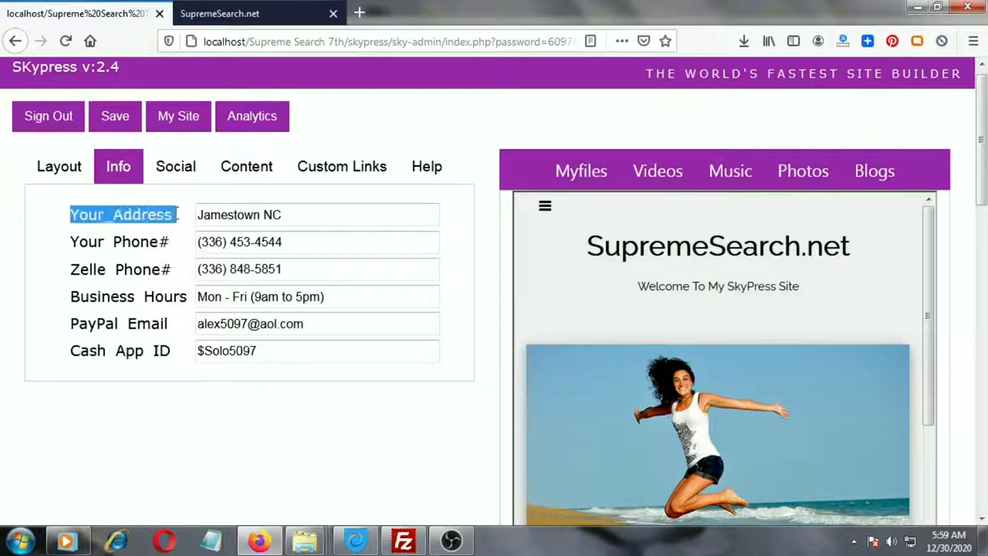
click(304, 214)
drag(289, 243, 198, 243)
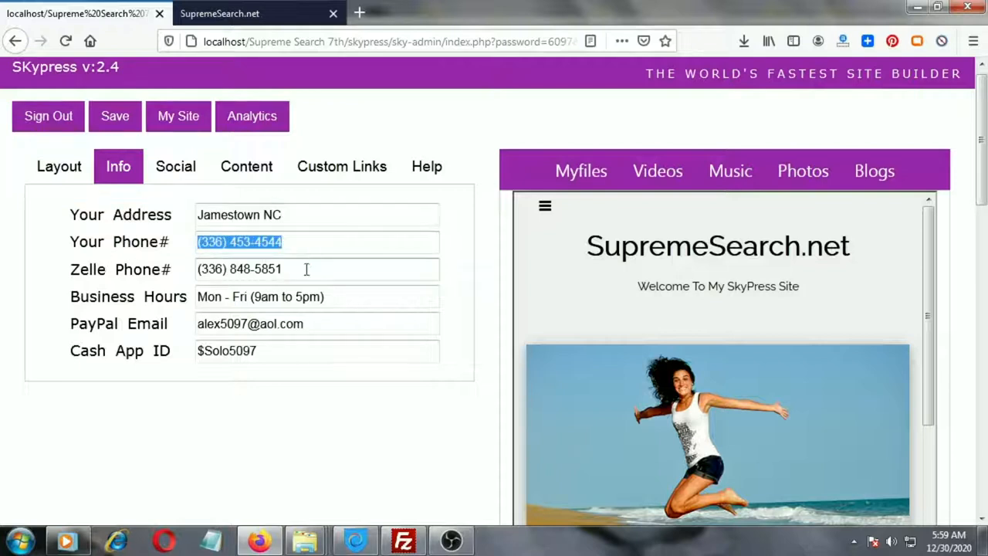
drag(307, 269, 191, 269)
drag(332, 296, 200, 301)
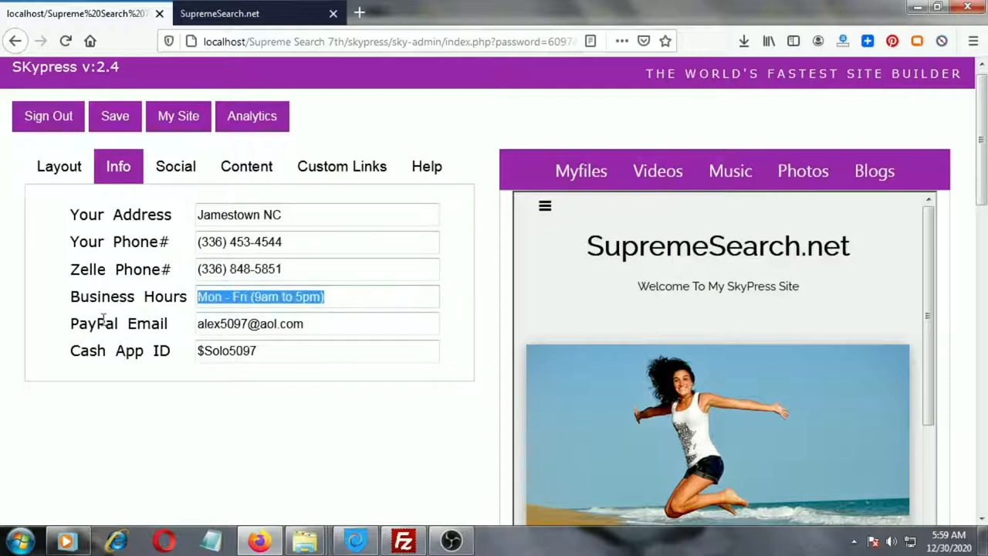
drag(309, 323, 192, 325)
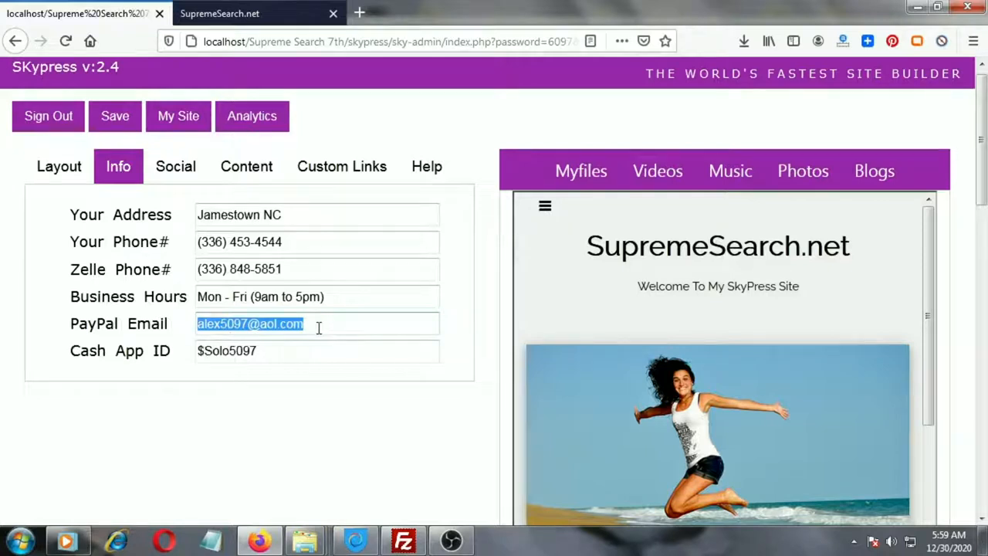
drag(283, 348, 198, 351)
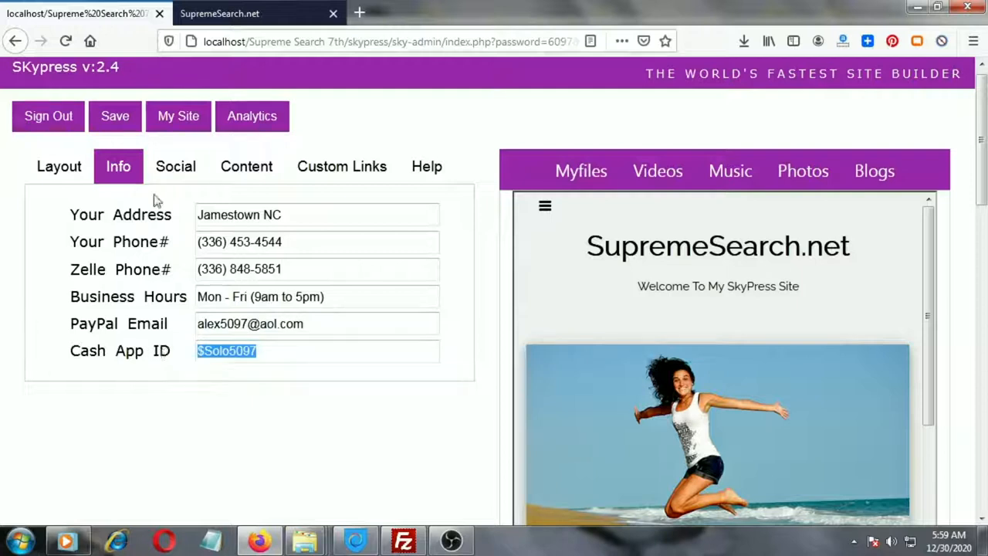
click(171, 177)
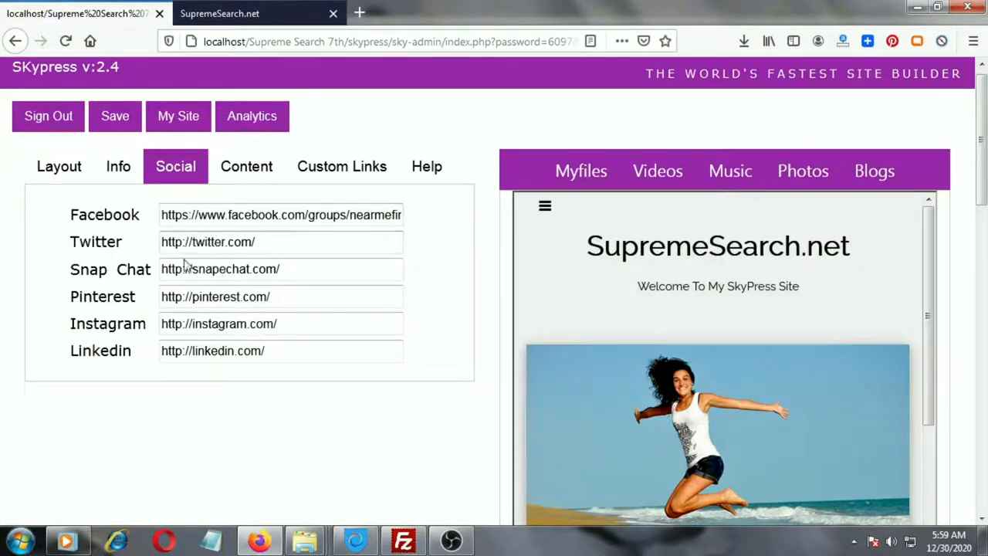
Check the footer social icons on the live site, then return to the admin panel.
click(226, 12)
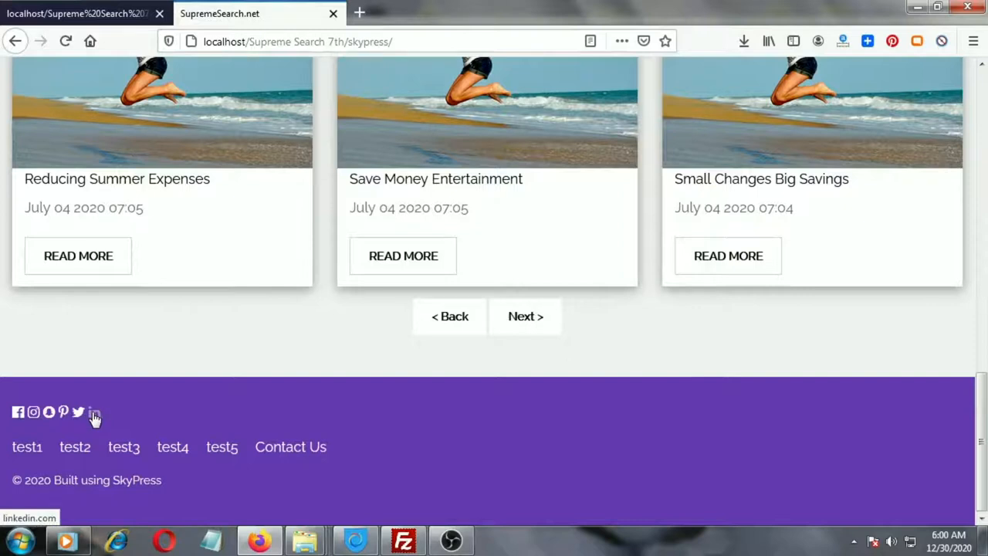
click(92, 6)
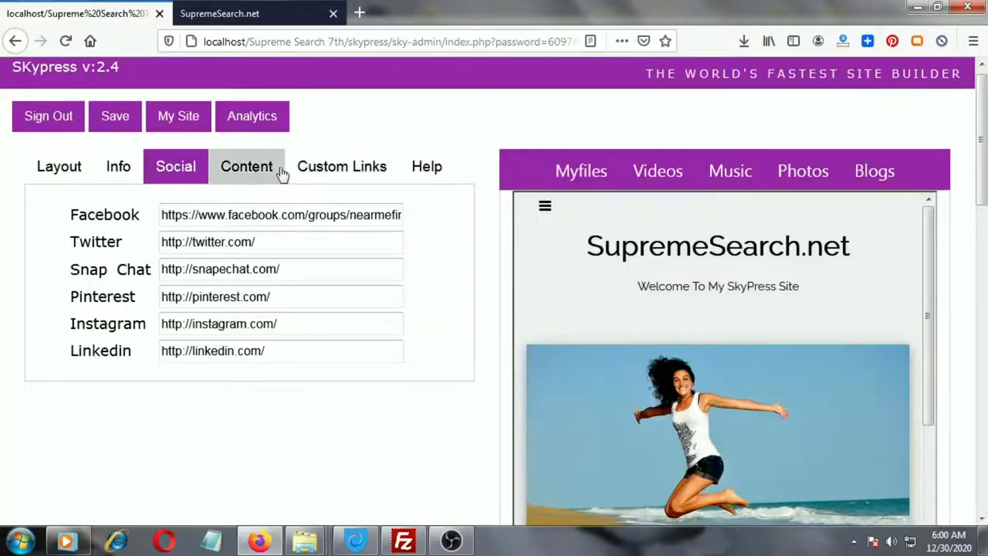
Review the About, Your Bio, Ads Code and Analytics Code fields in Content settings, then save and publish them.
click(248, 167)
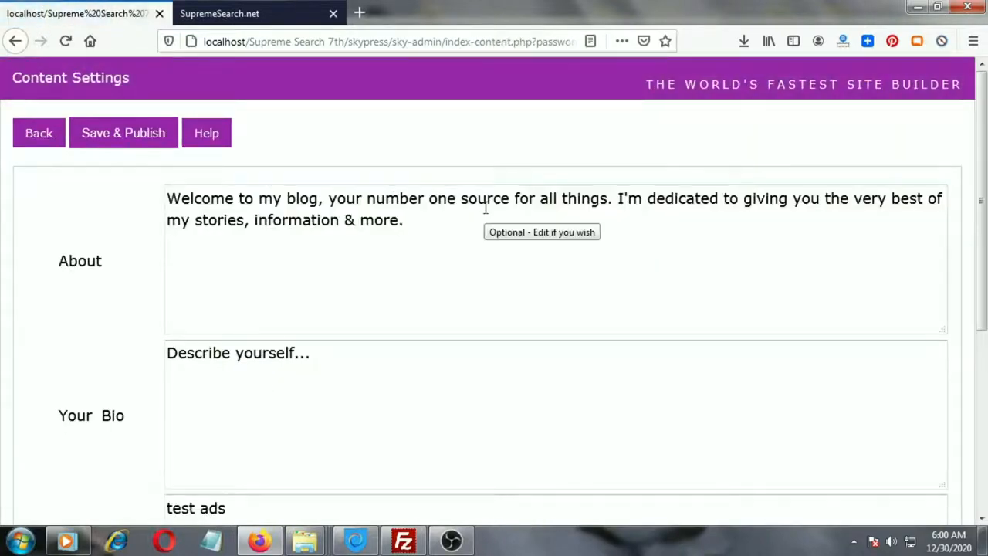
scroll(986, 207, down, 3)
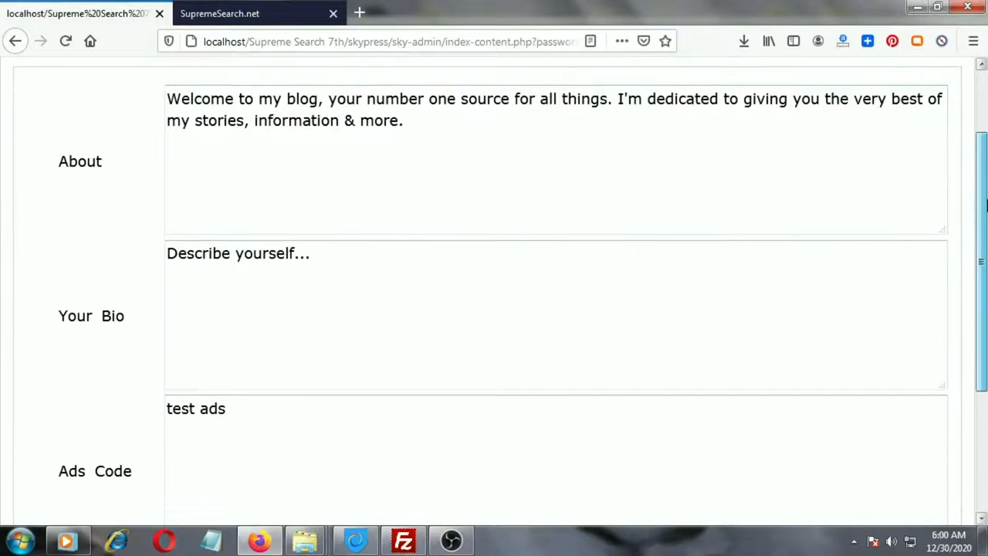
drag(170, 93, 432, 116)
drag(357, 249, 154, 234)
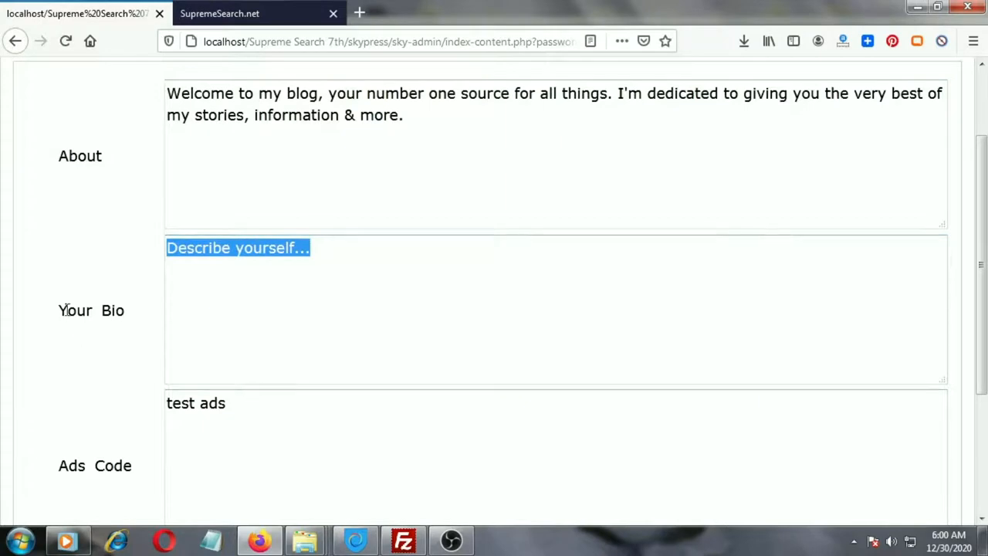
drag(985, 210, 985, 332)
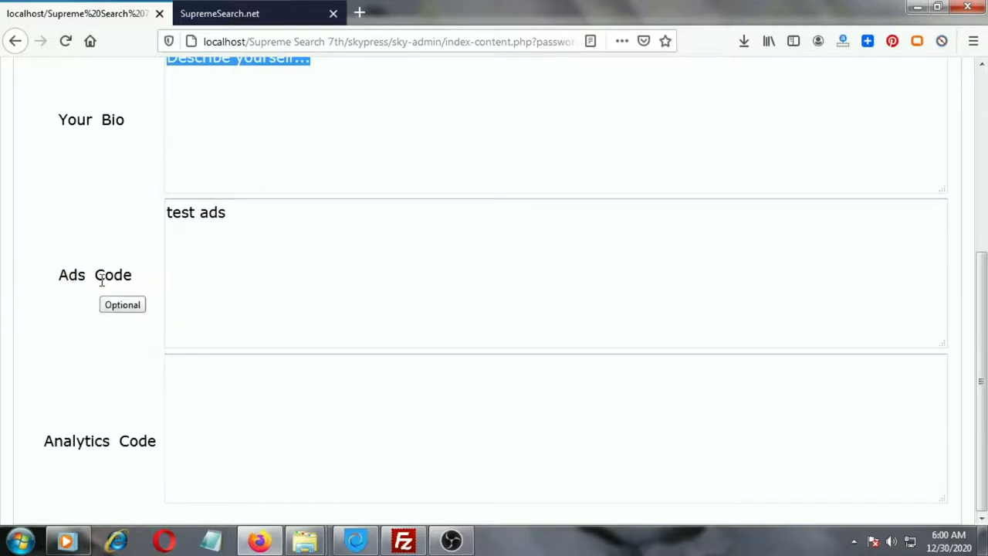
drag(40, 442, 167, 440)
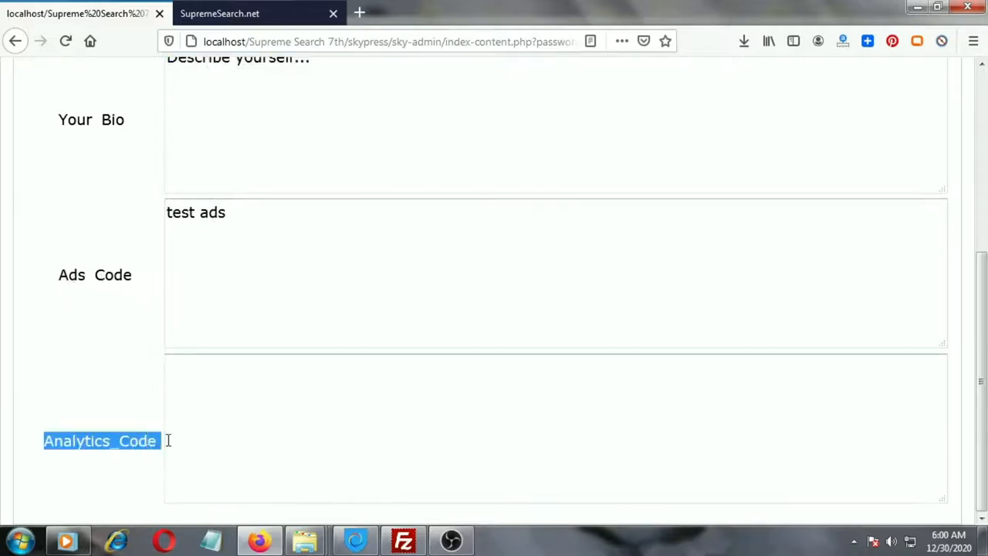
click(179, 365)
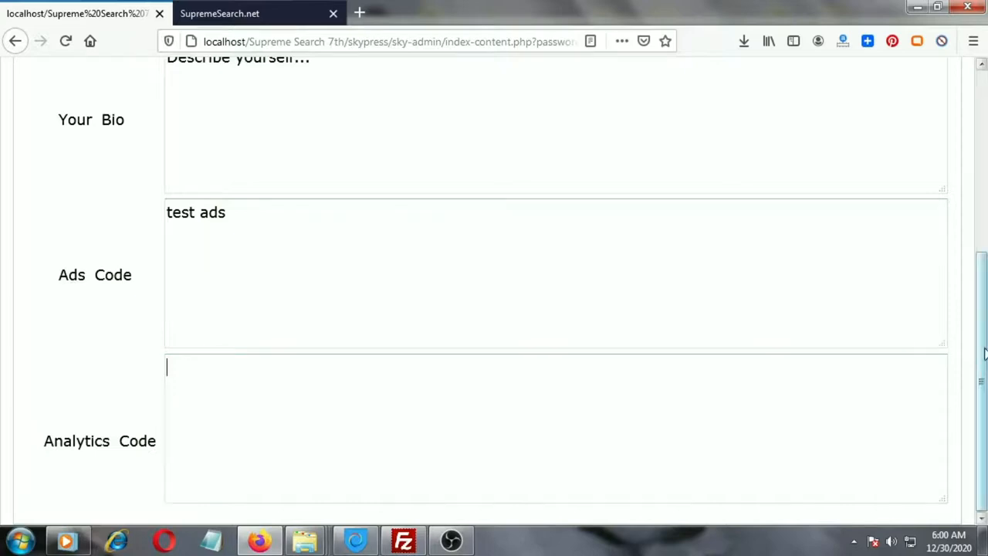
scroll(985, 354, up, 5)
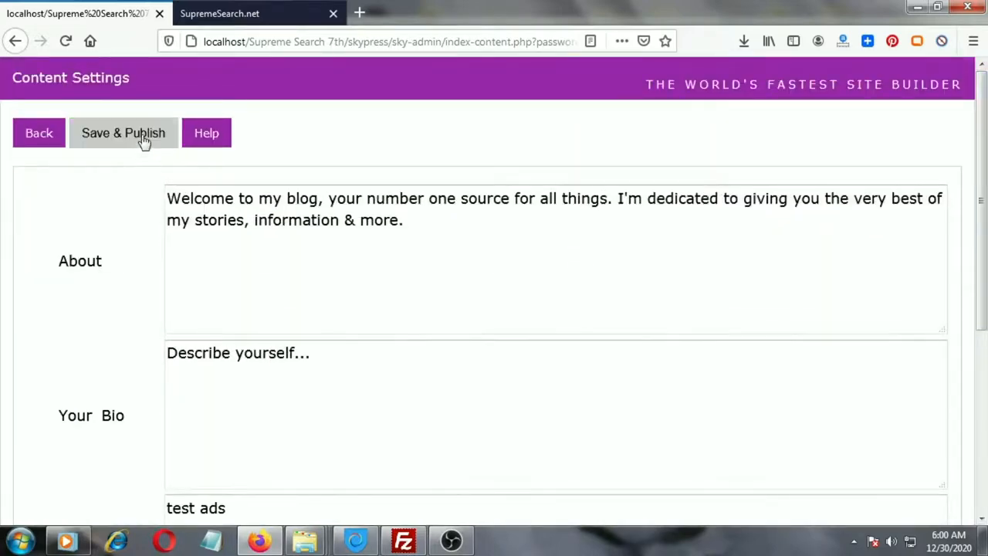
click(142, 139)
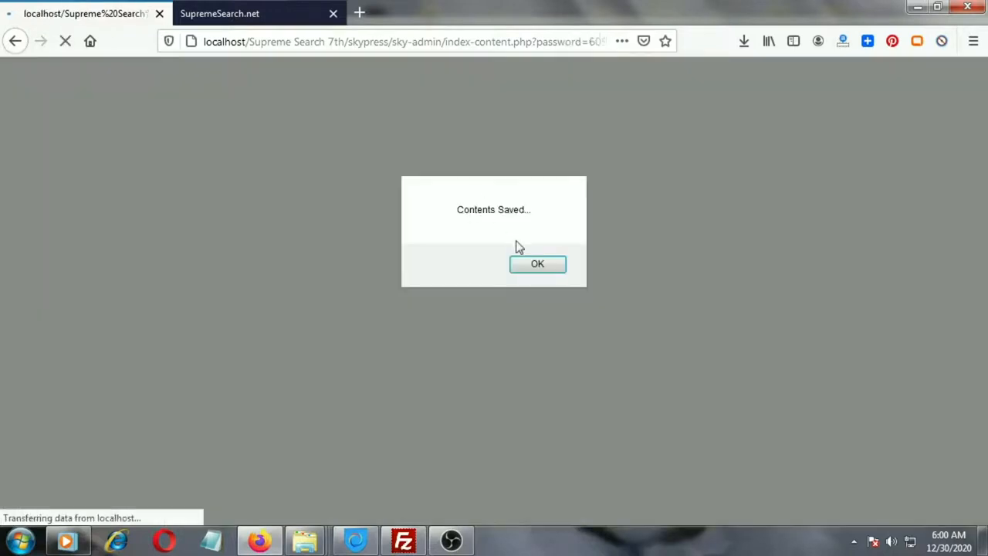
click(525, 260)
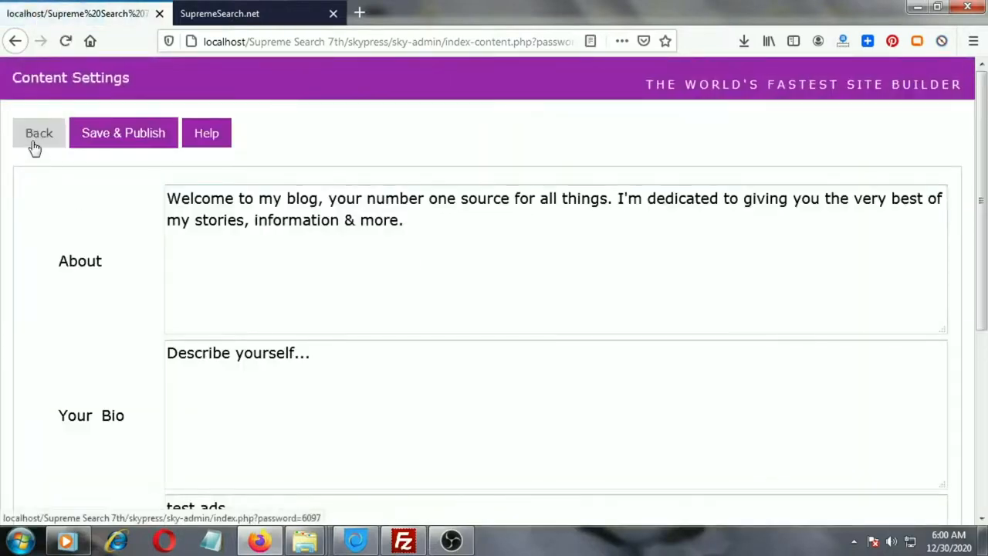
click(34, 144)
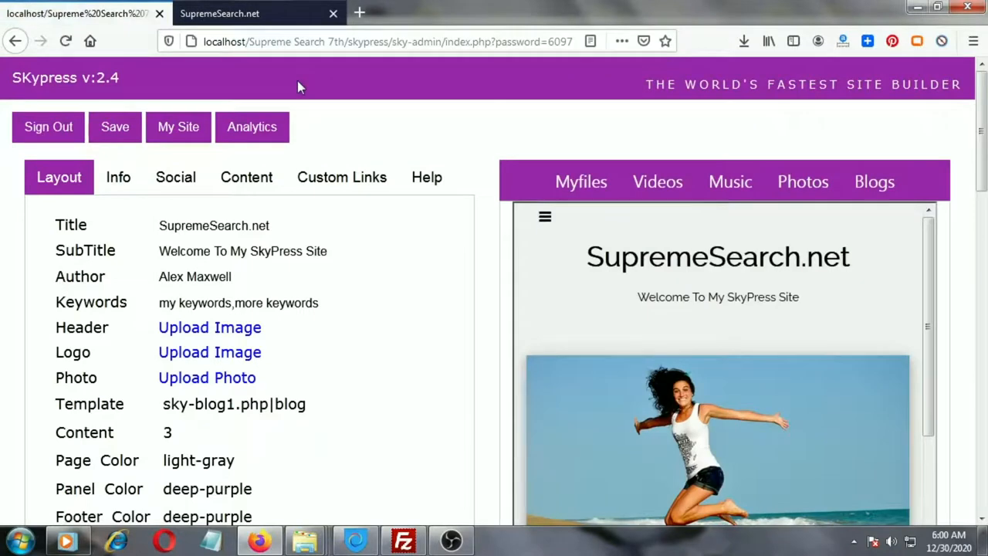
Rename the first custom link from test1 to Link 1 and save and publish the custom links.
click(331, 190)
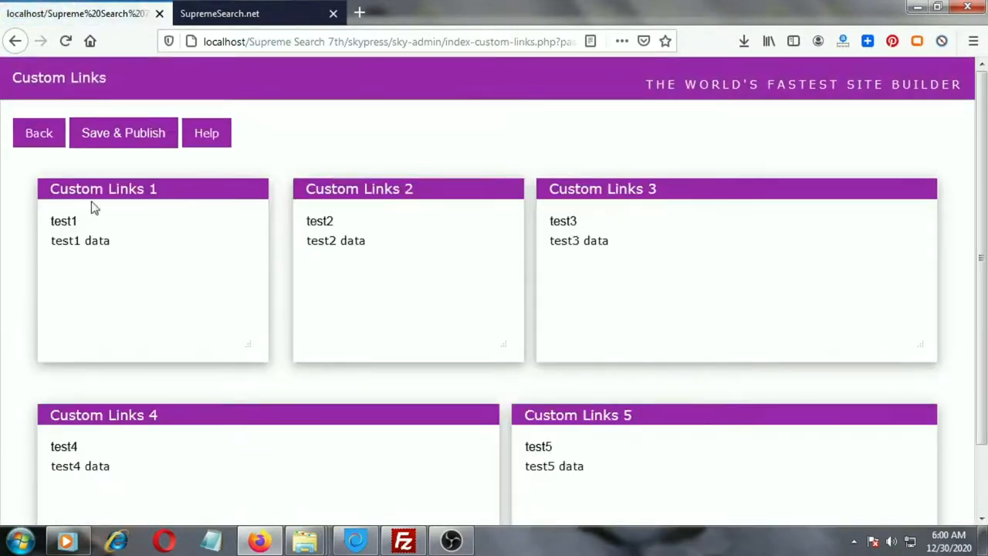
drag(88, 221, 55, 219)
text(Link 1)
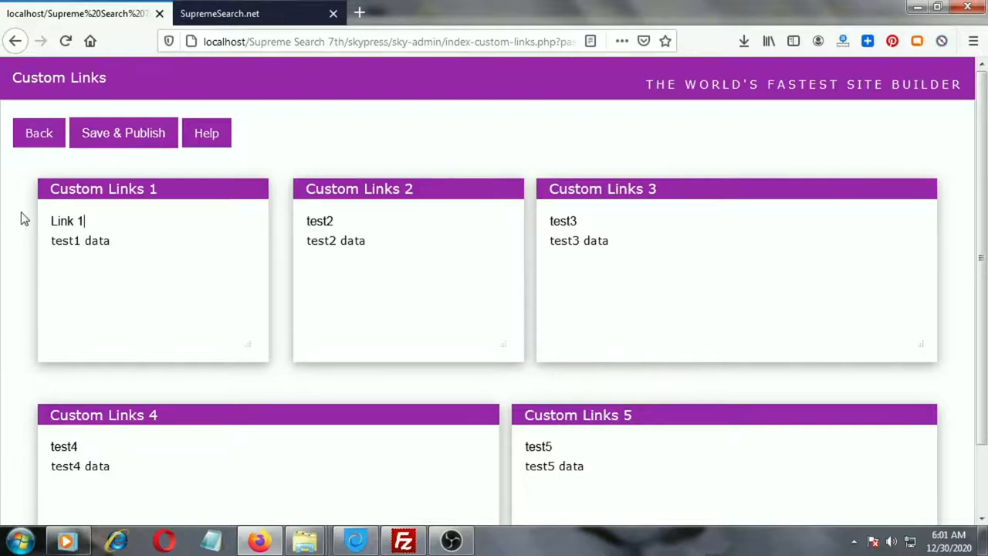
click(119, 136)
click(538, 264)
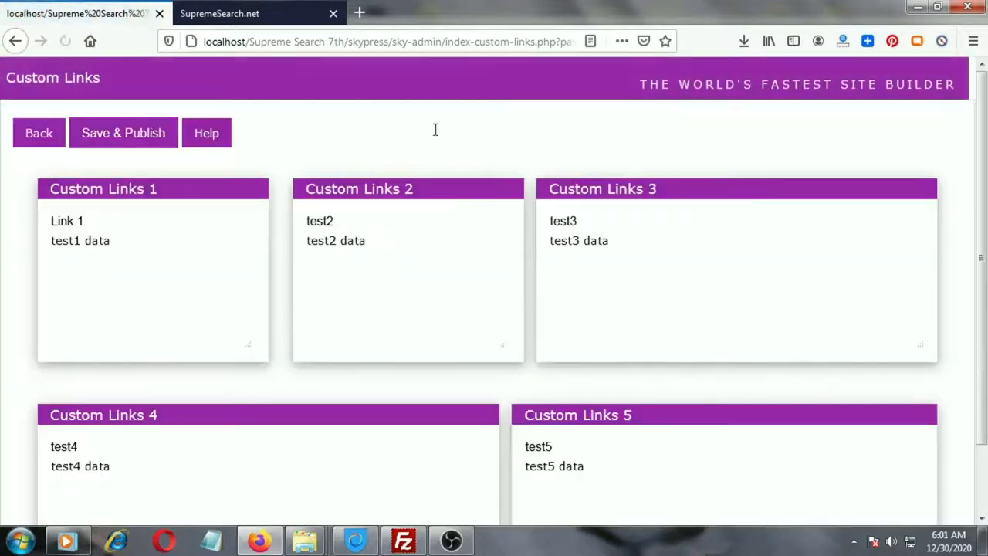
Reload the live site and open the Link 1 page from its footer, then return to the admin tab.
click(224, 13)
click(66, 42)
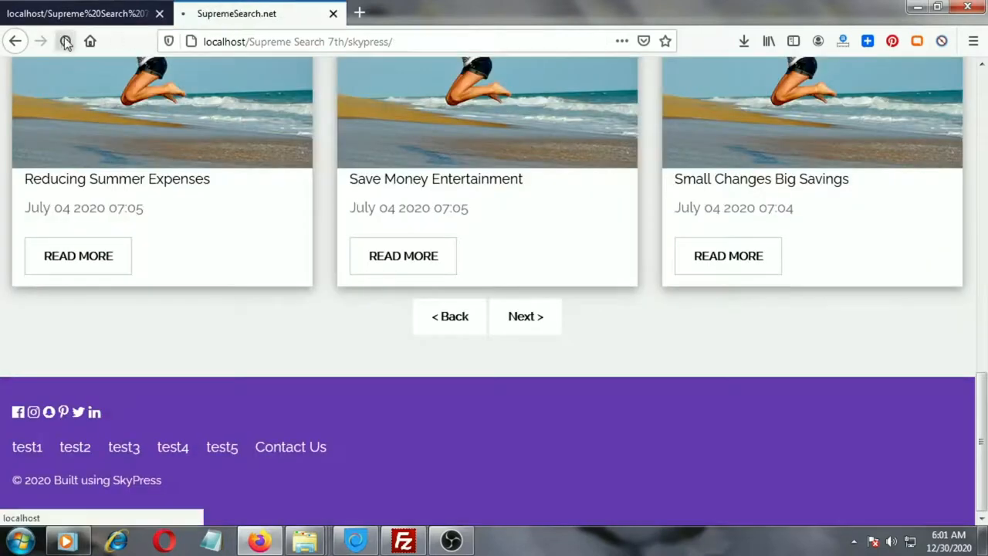
click(30, 449)
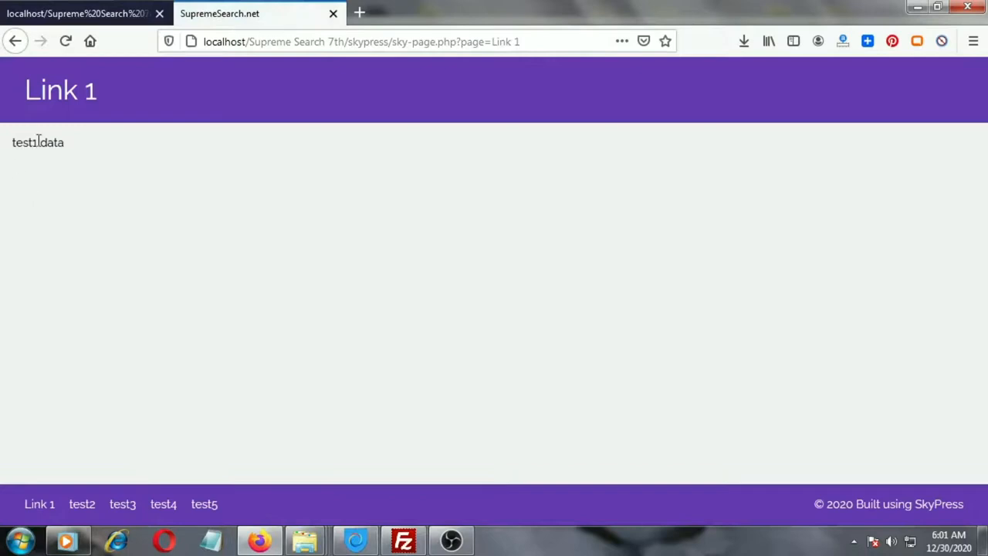
click(82, 12)
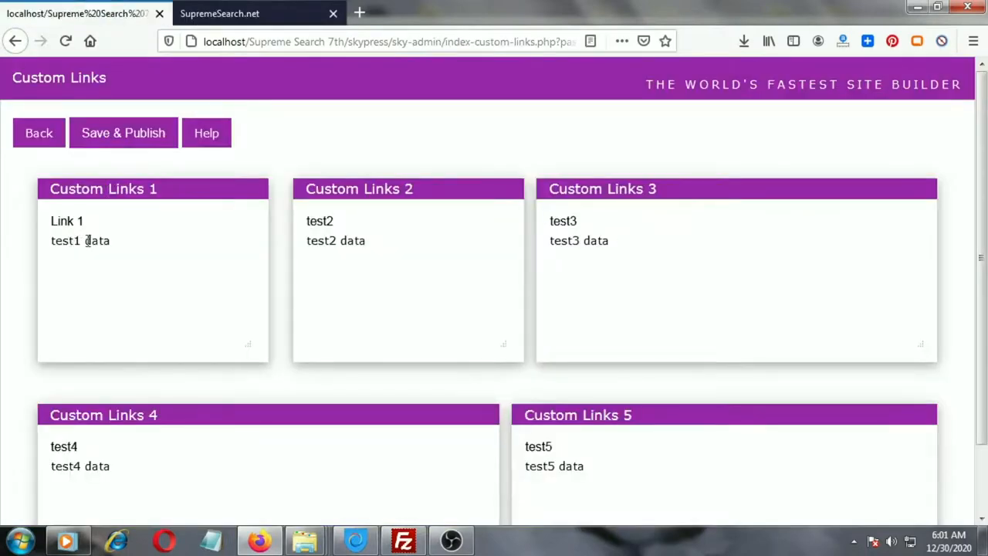
Save and publish the custom links again and go back to the main admin panel.
click(106, 137)
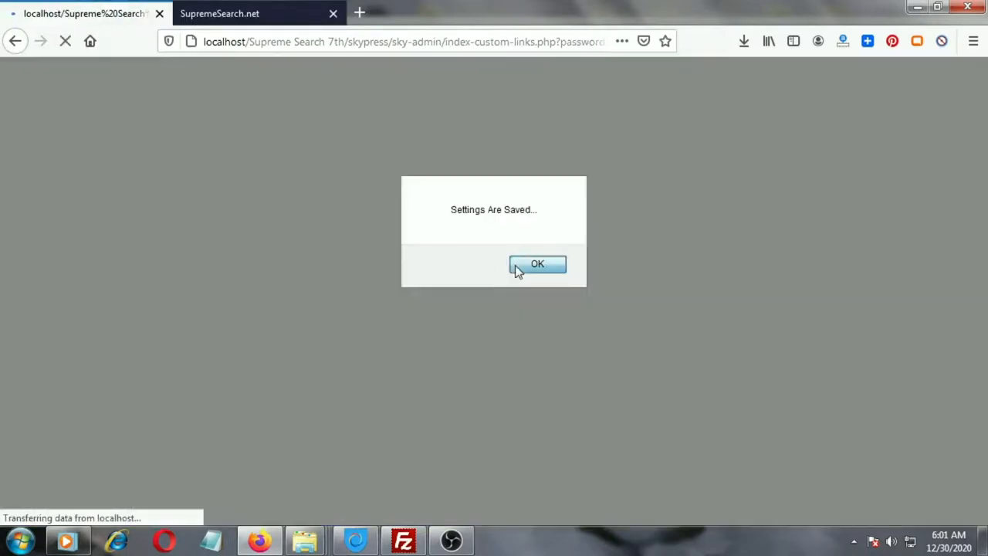
click(515, 265)
click(44, 142)
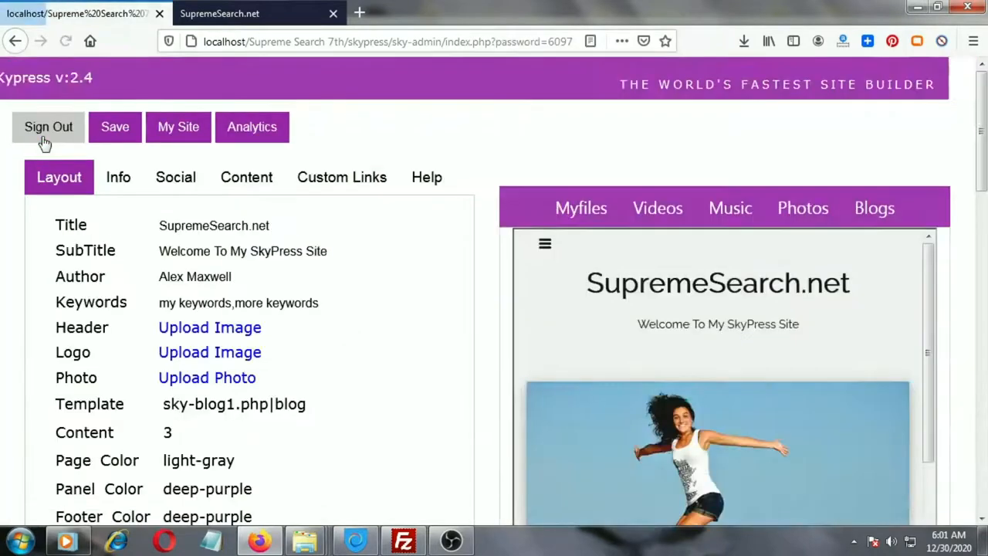
Save the main site settings.
scroll(979, 151, down, 1)
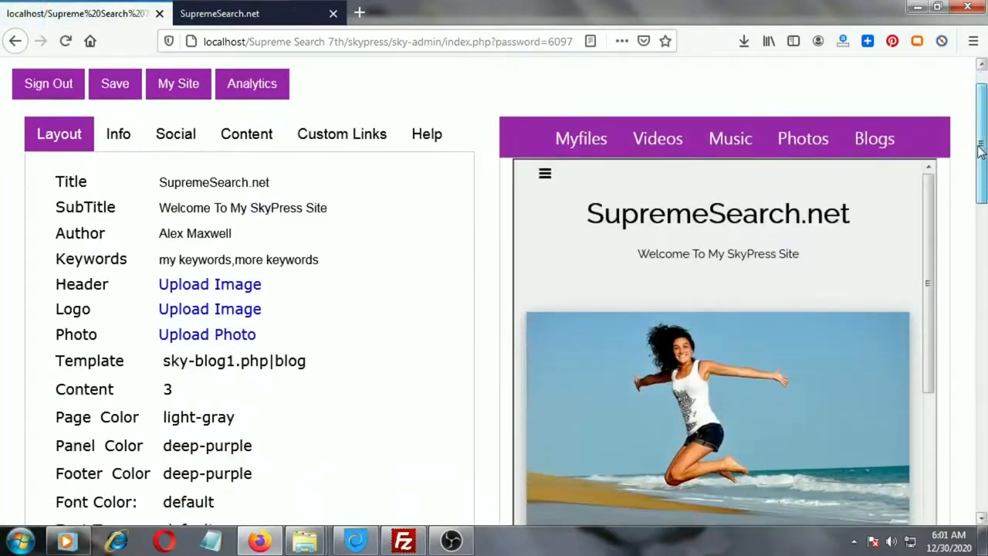
scroll(978, 146, up, 1)
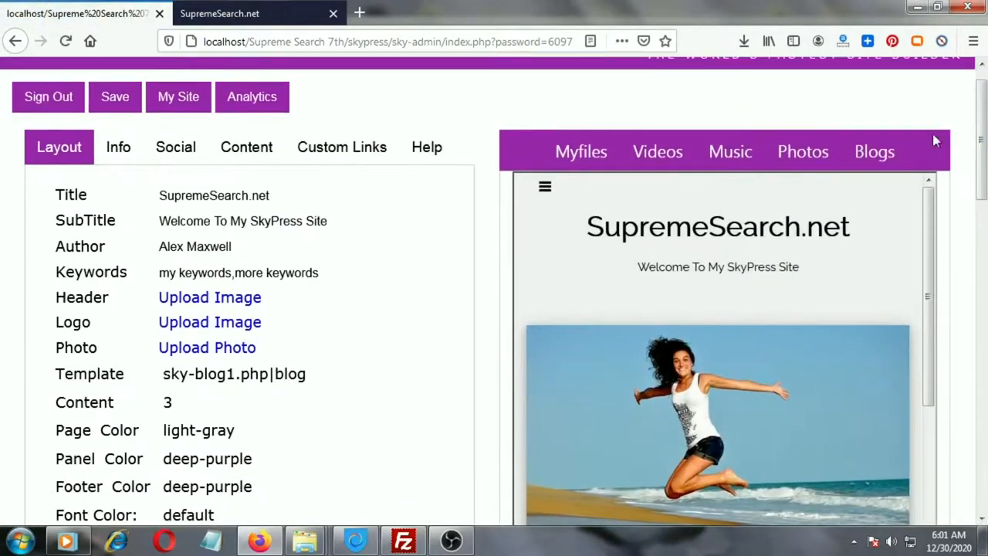
click(116, 107)
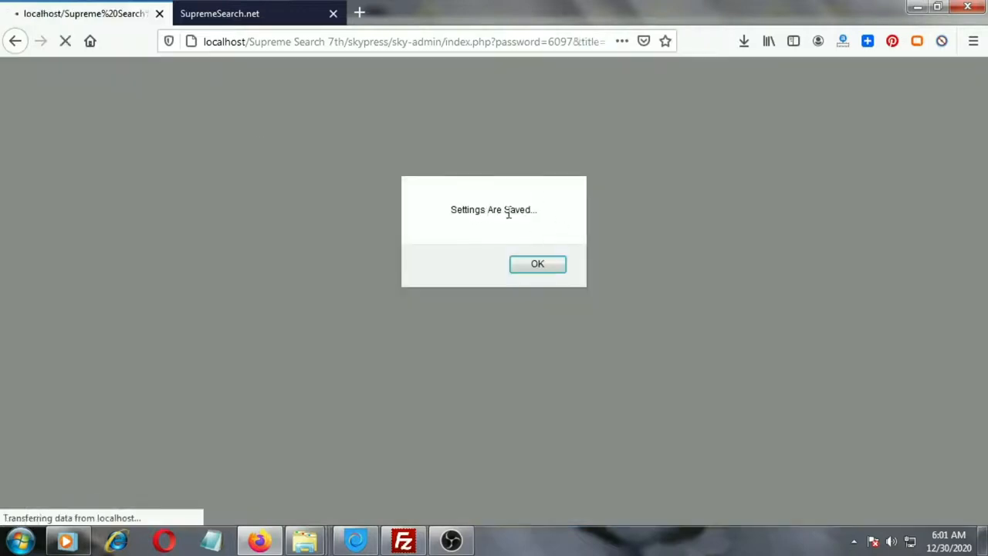
click(537, 264)
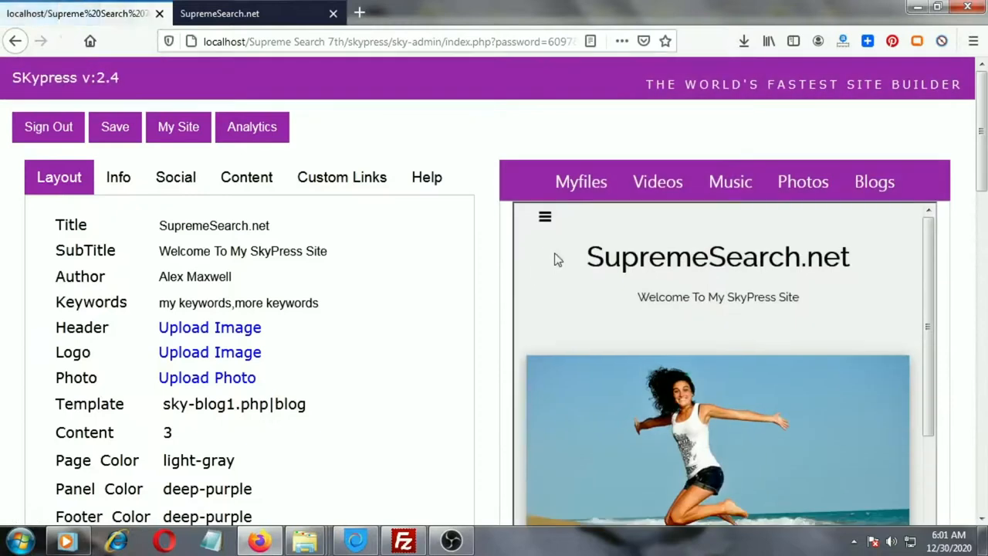
Open the Search app's settings from Application Settings, save and publish them, and go back.
scroll(296, 222, down, 5)
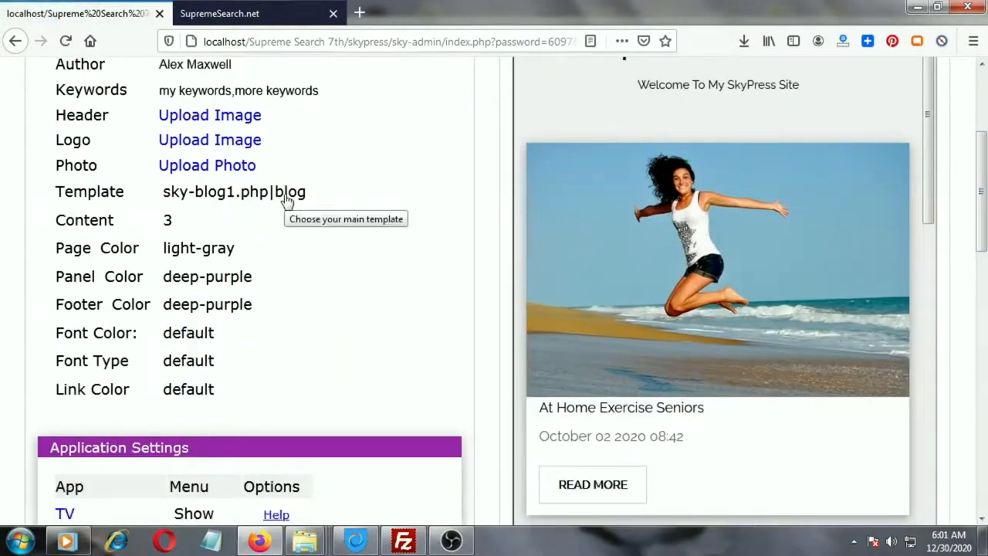
drag(982, 187, 981, 291)
drag(207, 90, 22, 88)
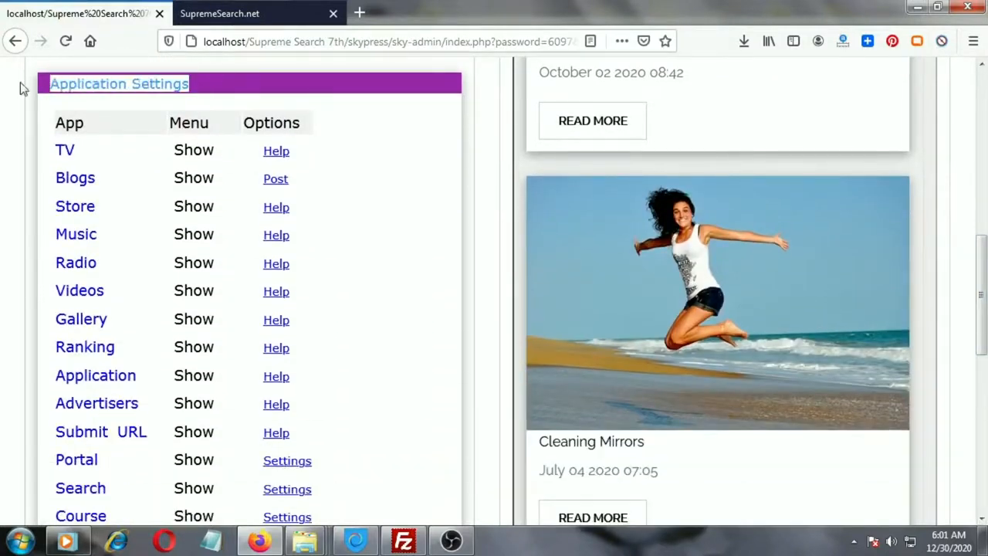
drag(984, 255, 985, 293)
click(284, 360)
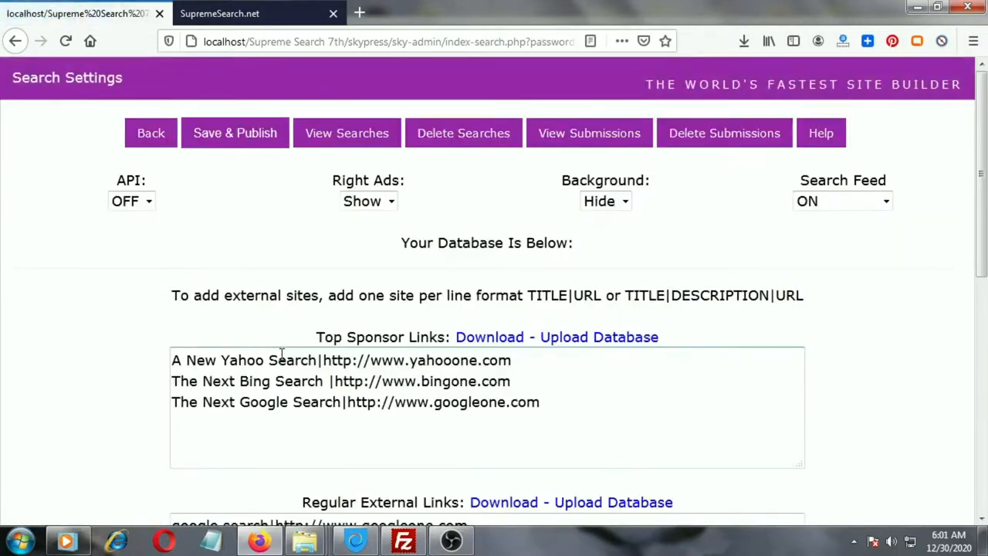
click(234, 144)
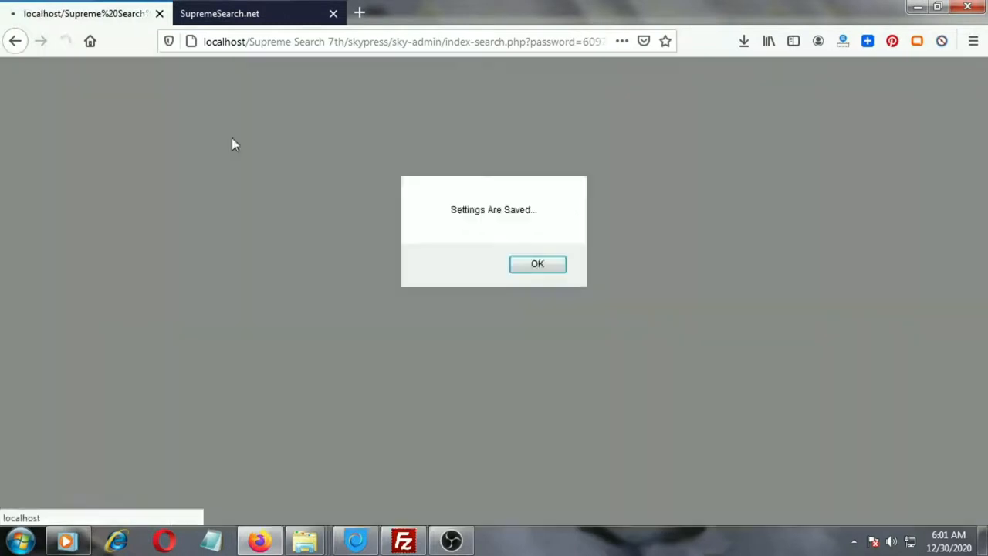
click(536, 265)
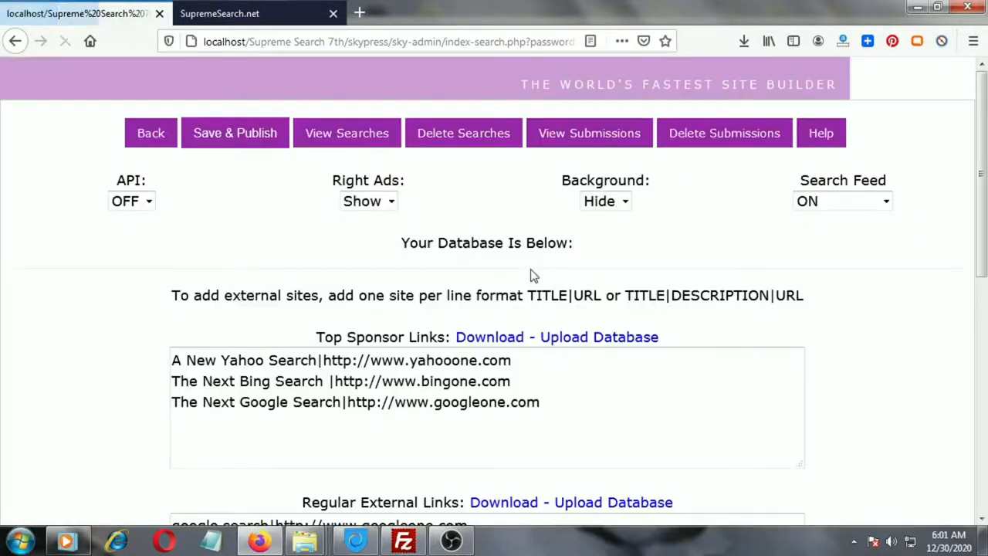
click(156, 143)
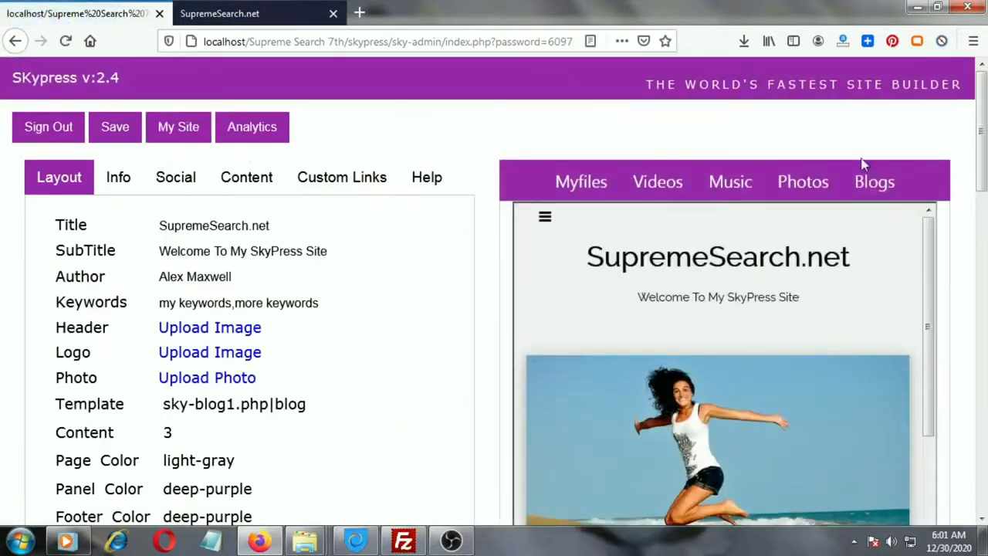
Inspect the Show and Hide menu options for the TV and Blogs apps without changing them.
scroll(983, 171, down, 1)
drag(983, 171, 949, 315)
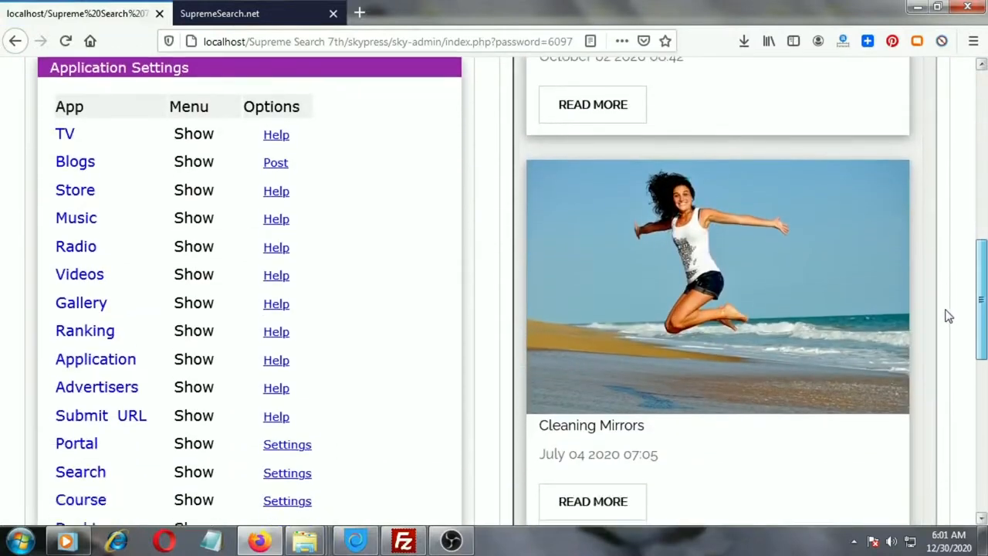
click(190, 137)
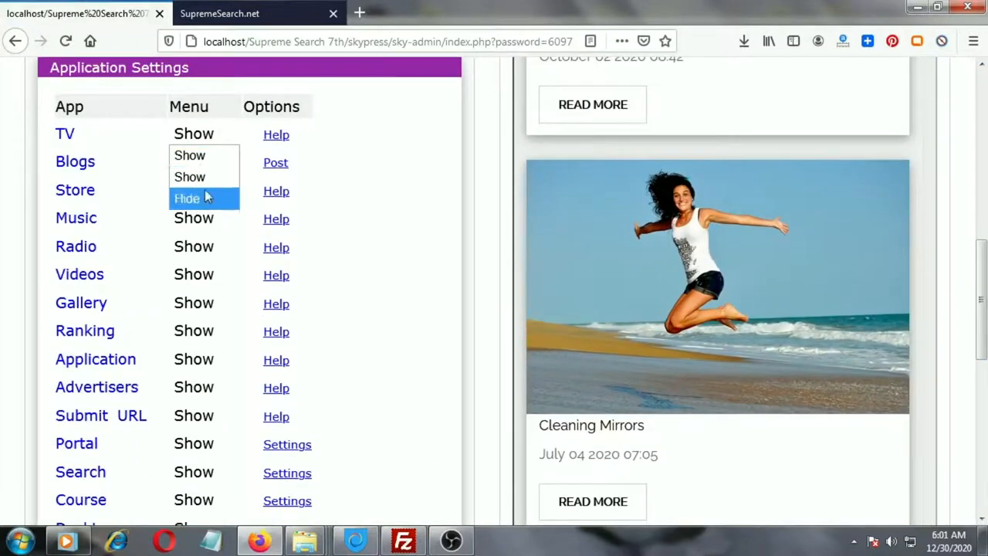
click(437, 167)
click(194, 162)
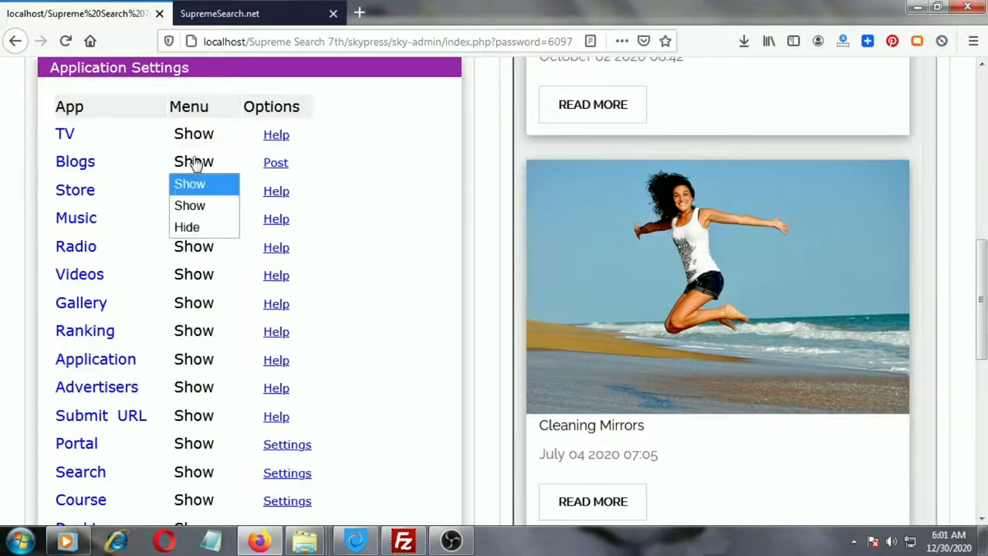
click(424, 183)
Open the preview's navigation menu and scroll through its items.
drag(981, 257, 980, 116)
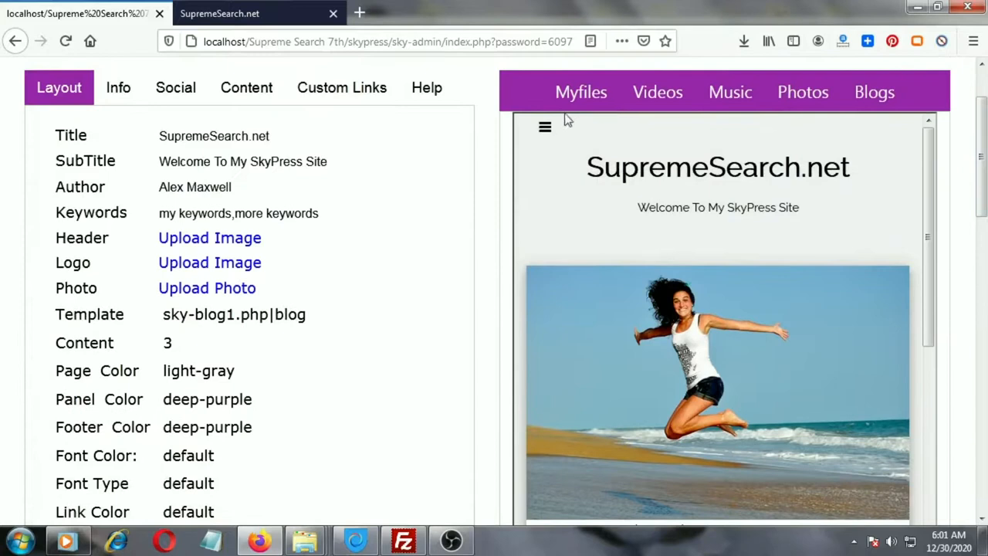
click(543, 128)
scroll(571, 231, down, 5)
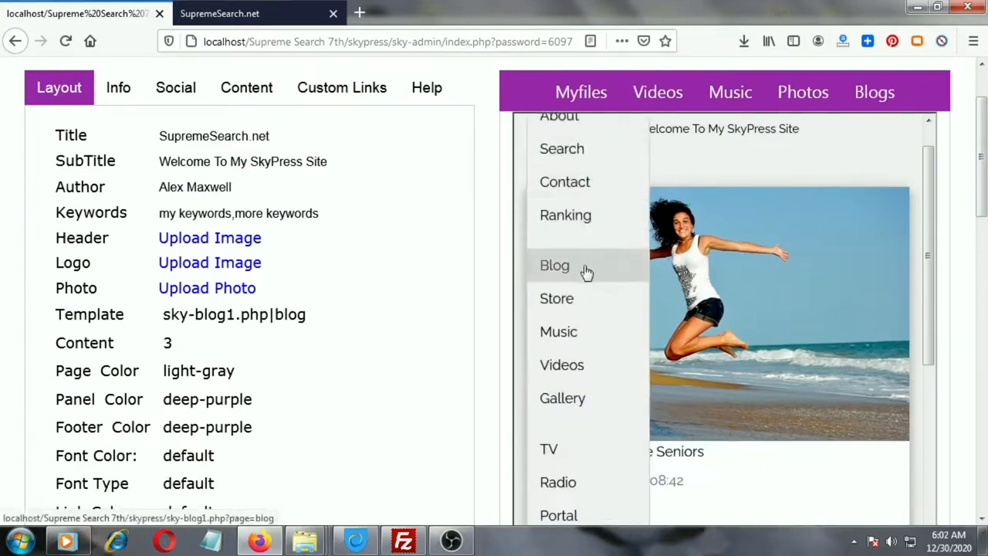
Scroll further through the preview's navigation menu and open the Radio page.
scroll(569, 292, down, 4)
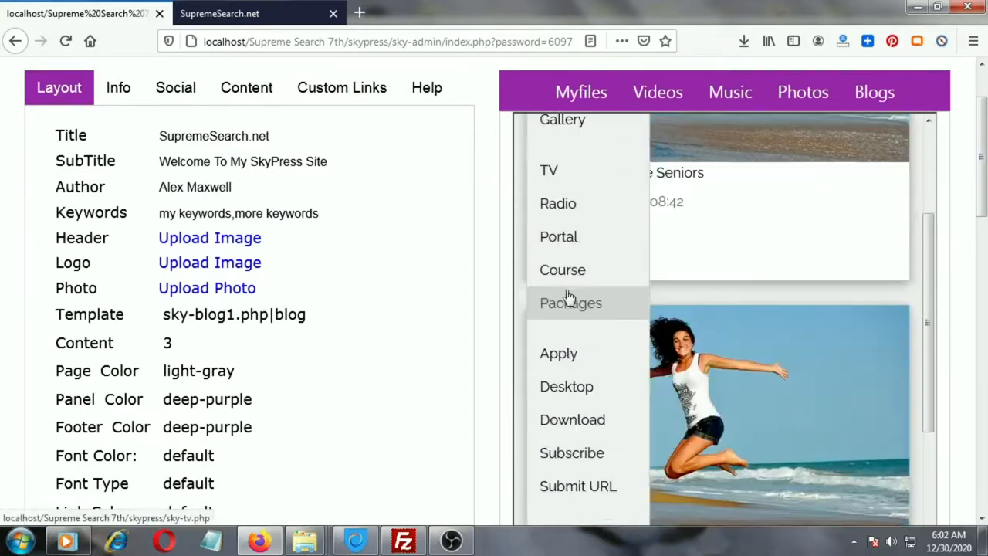
scroll(579, 313, down, 2)
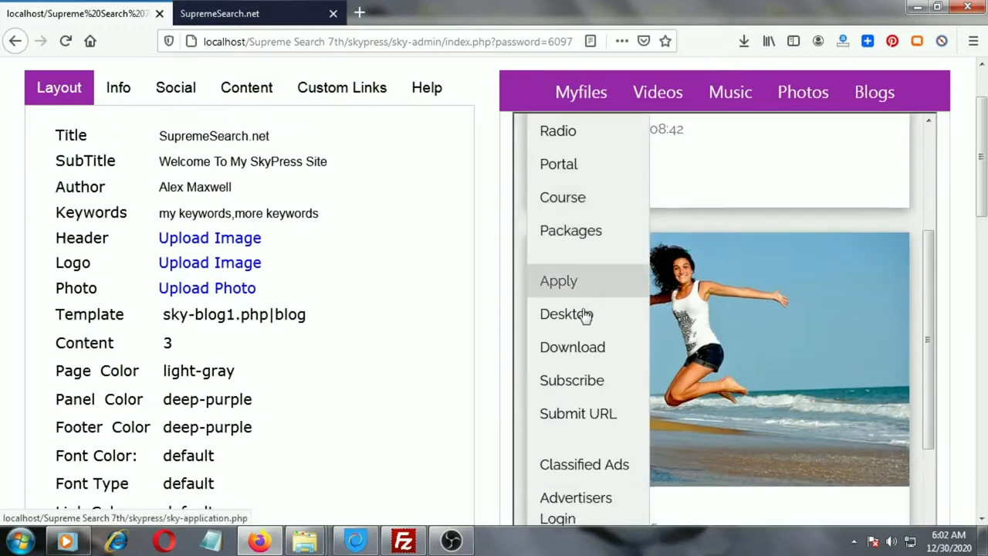
scroll(596, 304, down, 2)
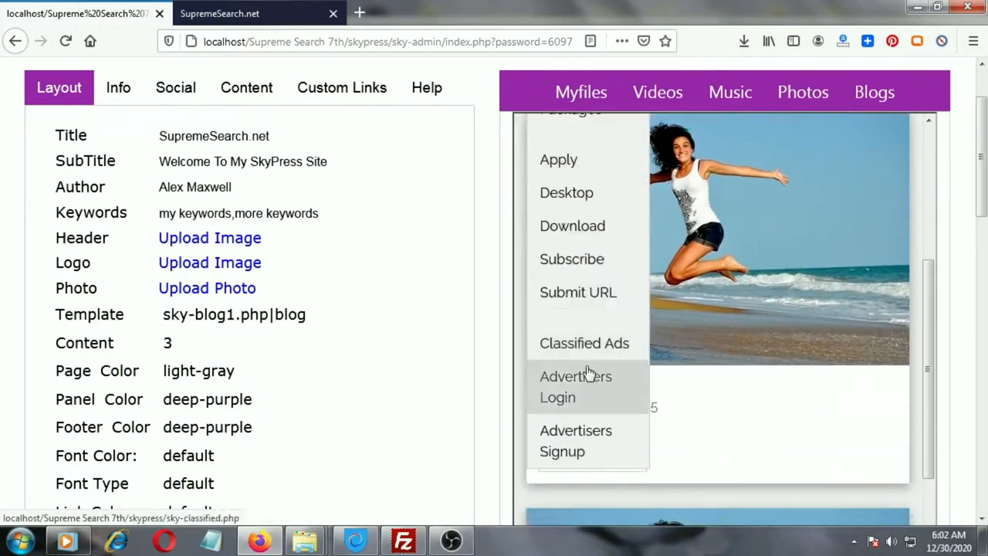
scroll(598, 413, up, 8)
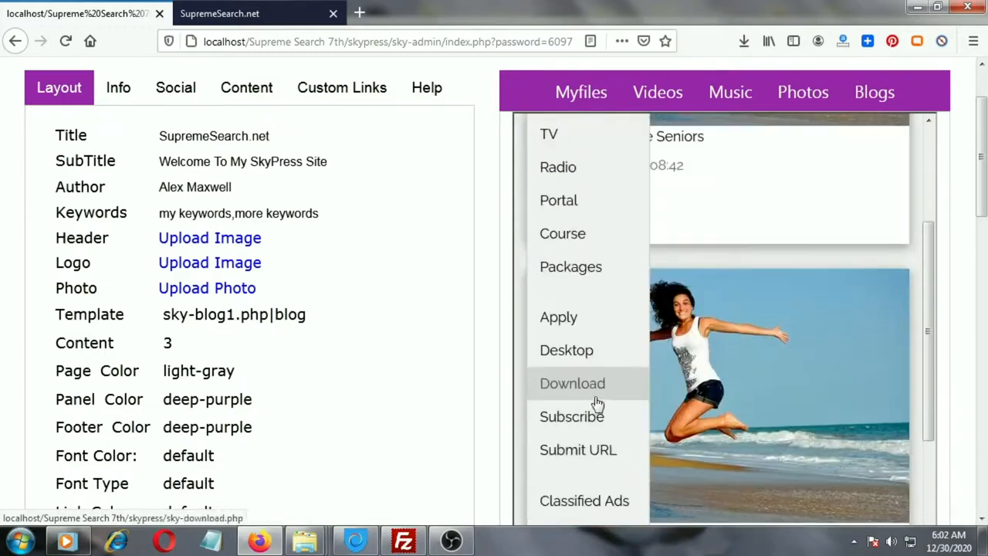
scroll(598, 405, up, 1)
scroll(591, 390, up, 2)
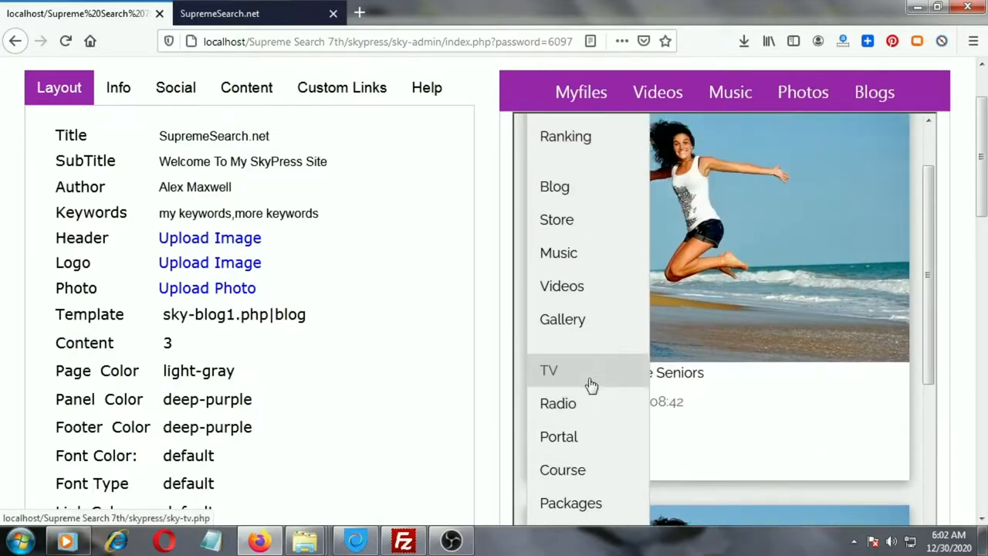
scroll(590, 385, down, 2)
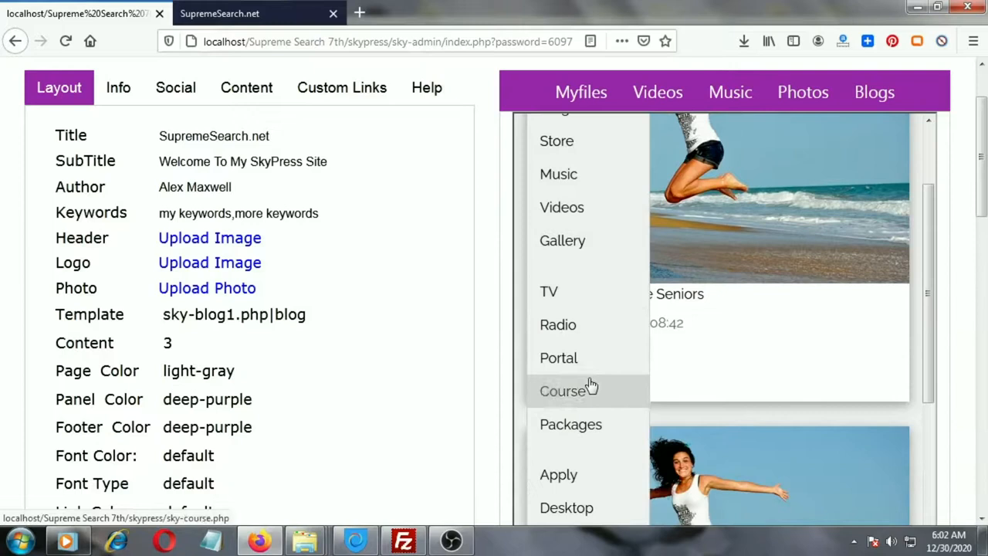
click(557, 327)
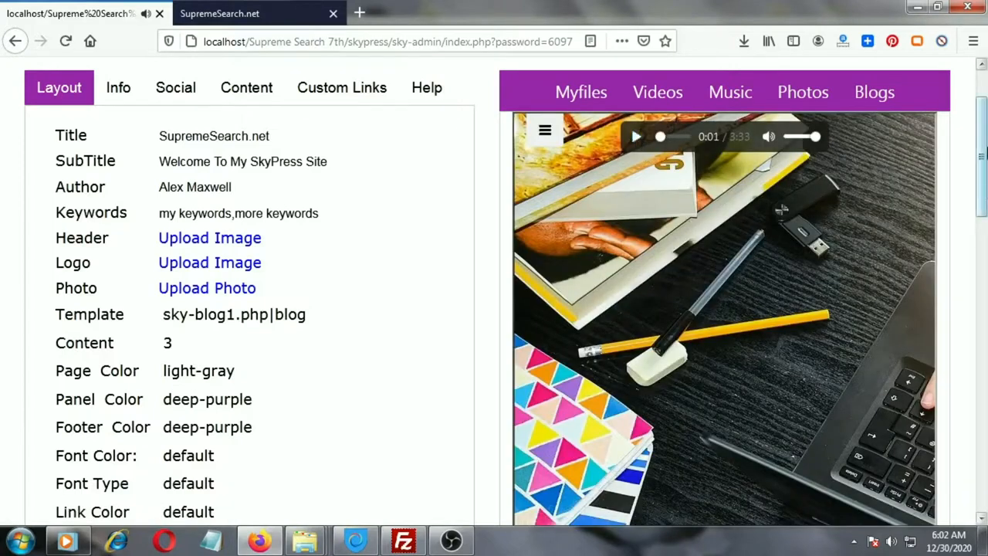
Save the site settings and open the site itself in its own tab.
drag(983, 153, 977, 336)
scroll(970, 349, down, 1)
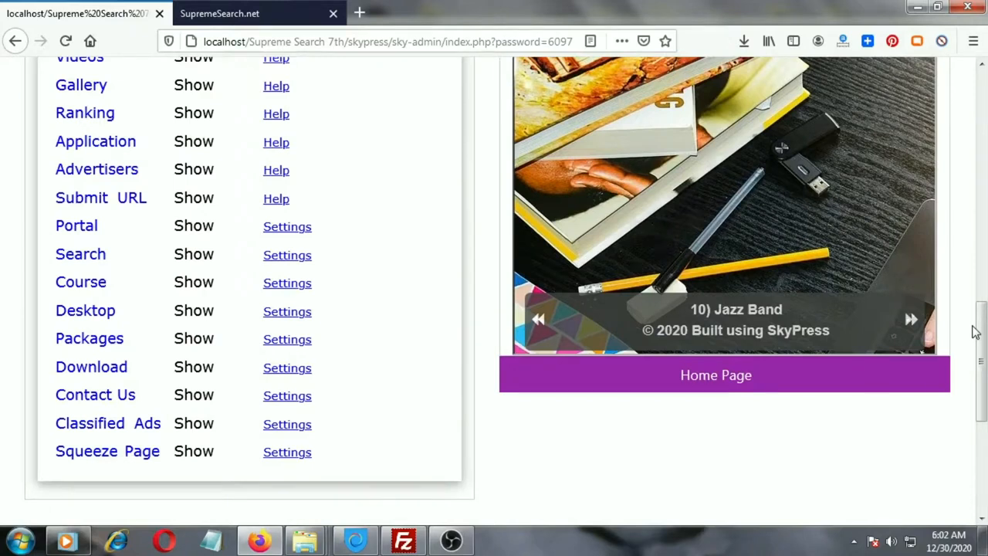
scroll(975, 332, up, 10)
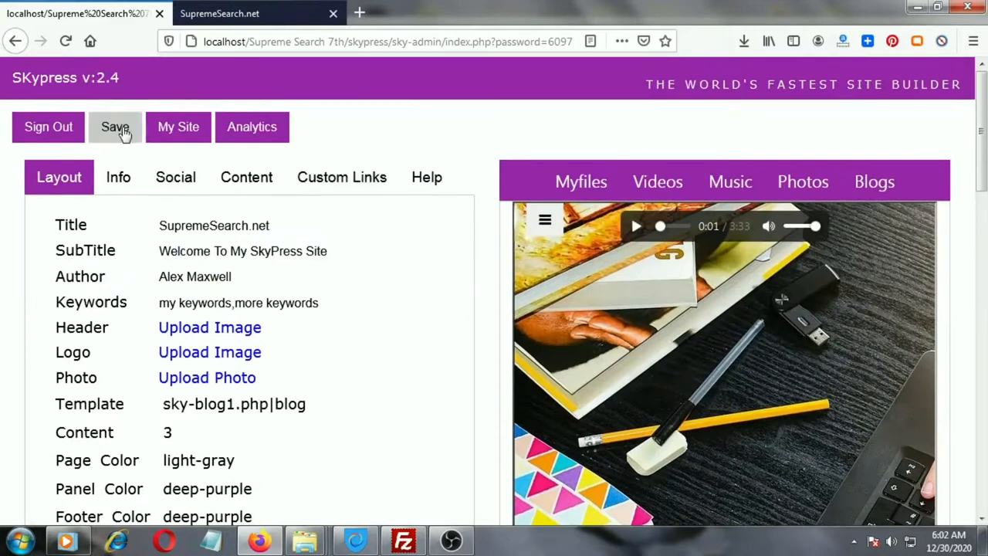
click(119, 131)
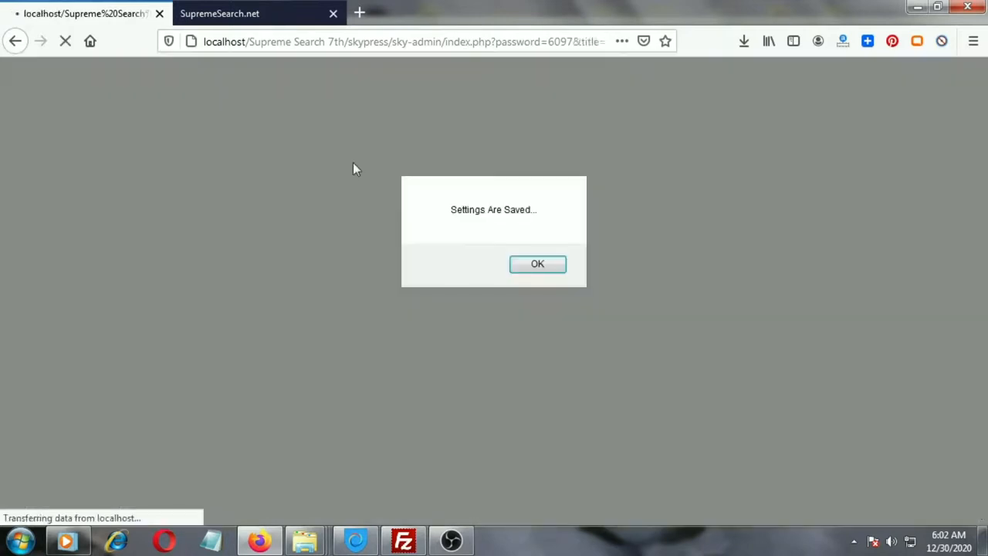
click(551, 264)
click(190, 132)
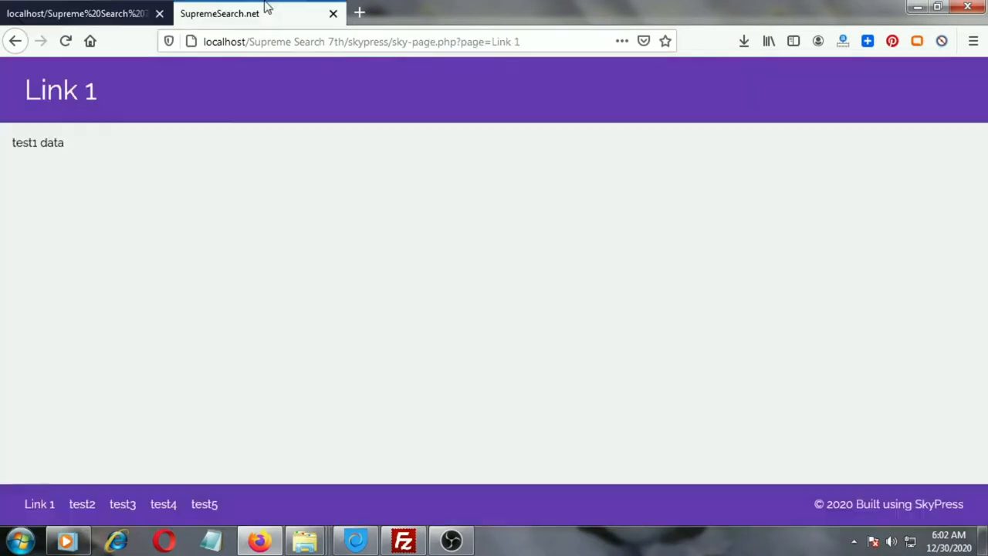